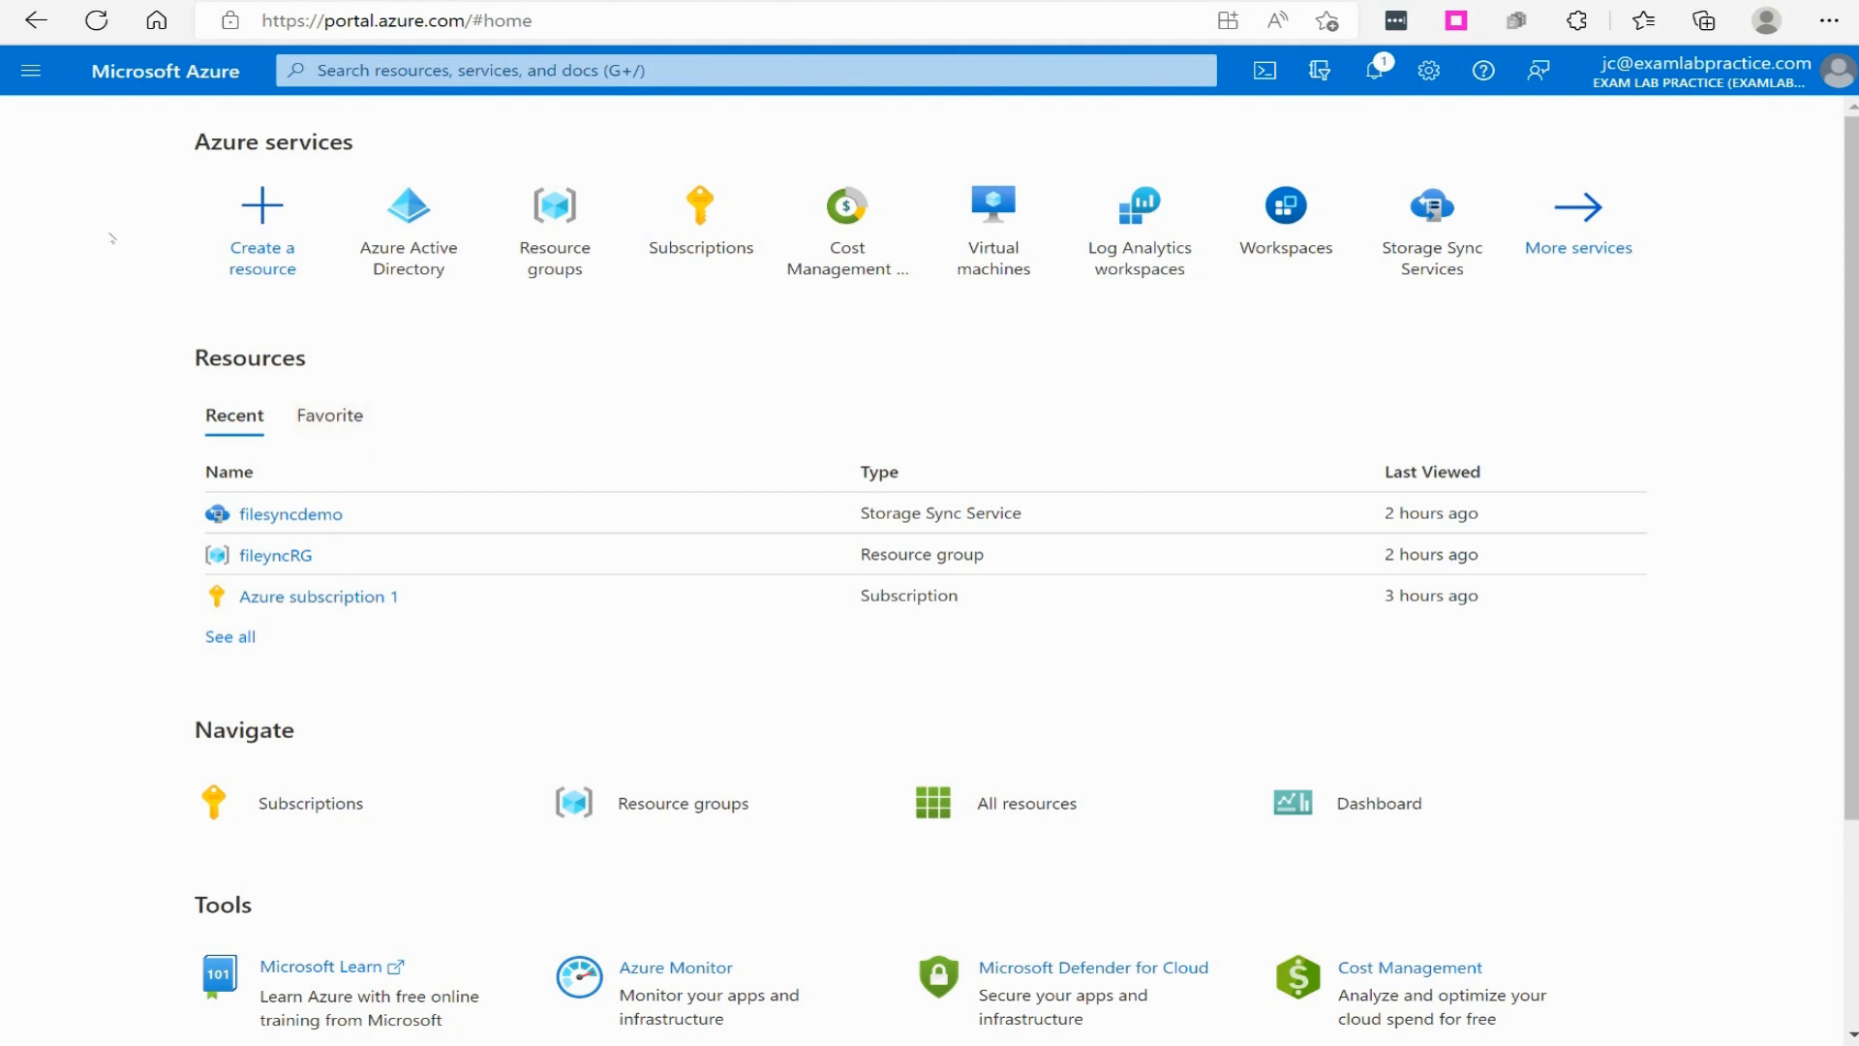
- Open the administrative units page of the Exam Lab Practice tenant in Azure Active Directory
click(30, 70)
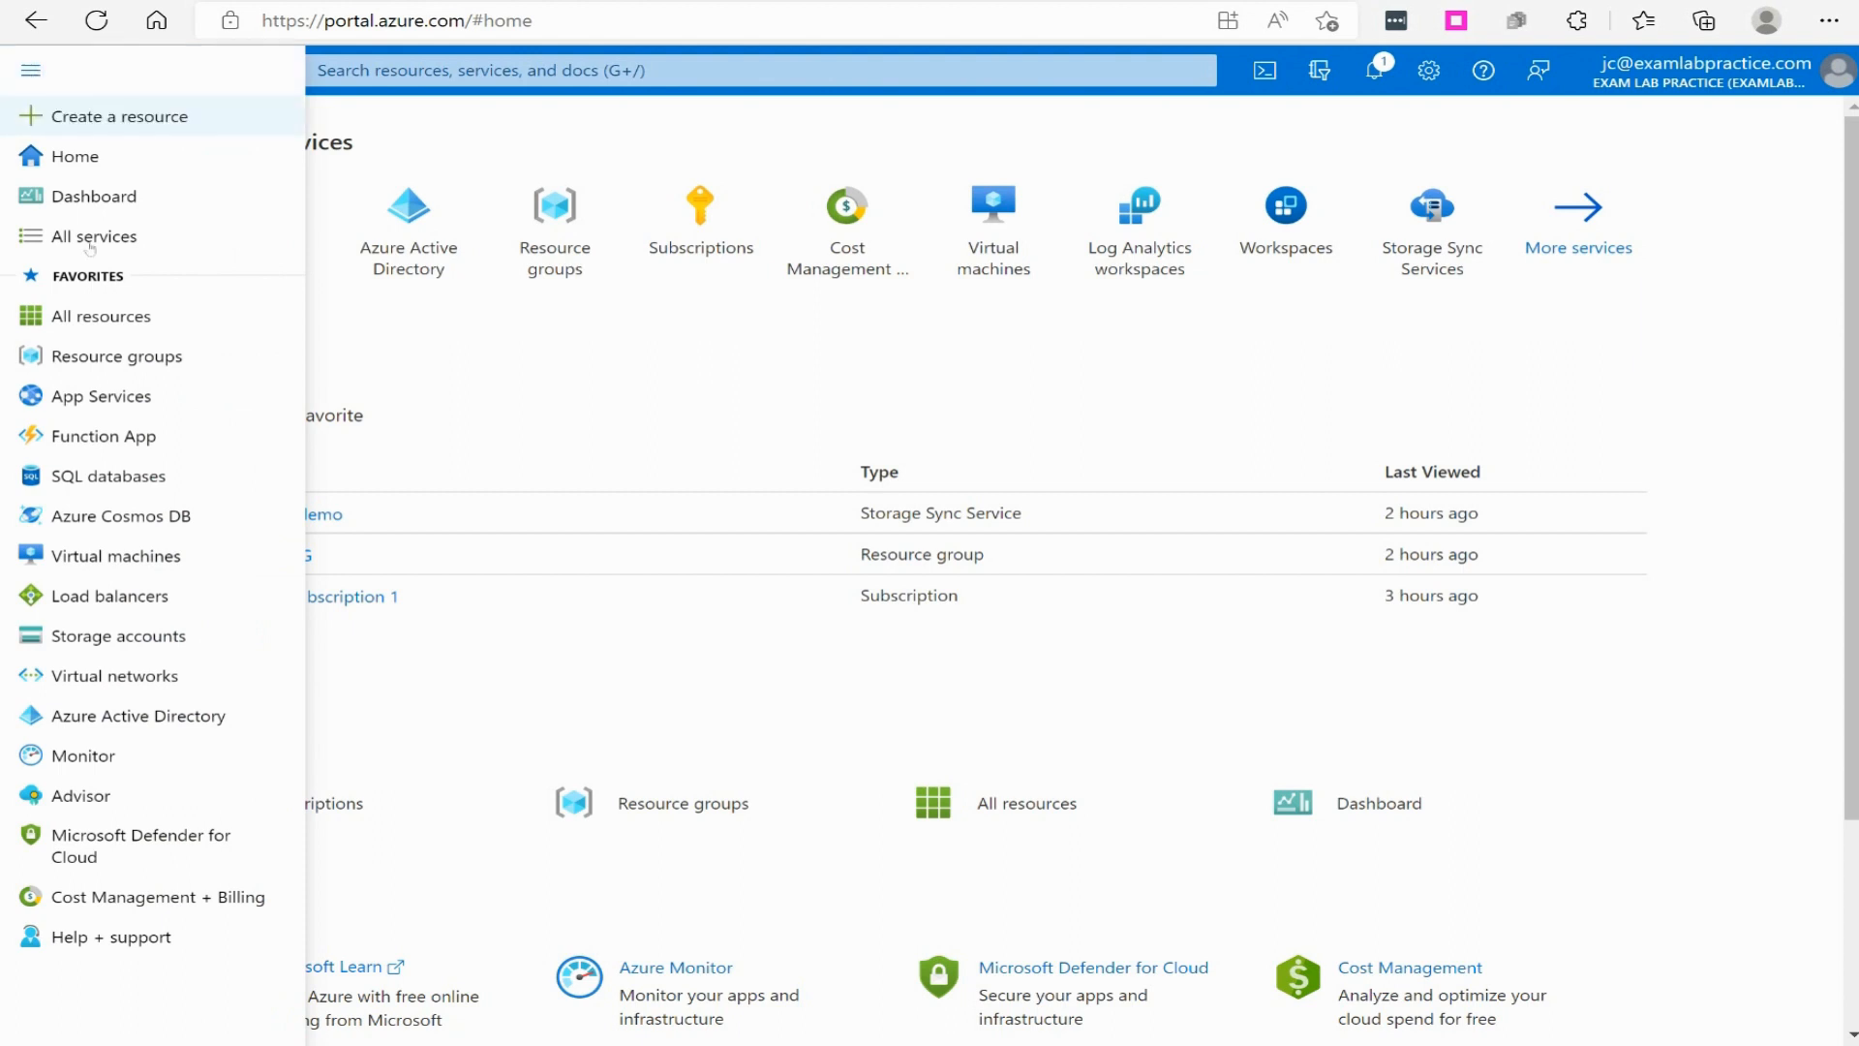
click(120, 721)
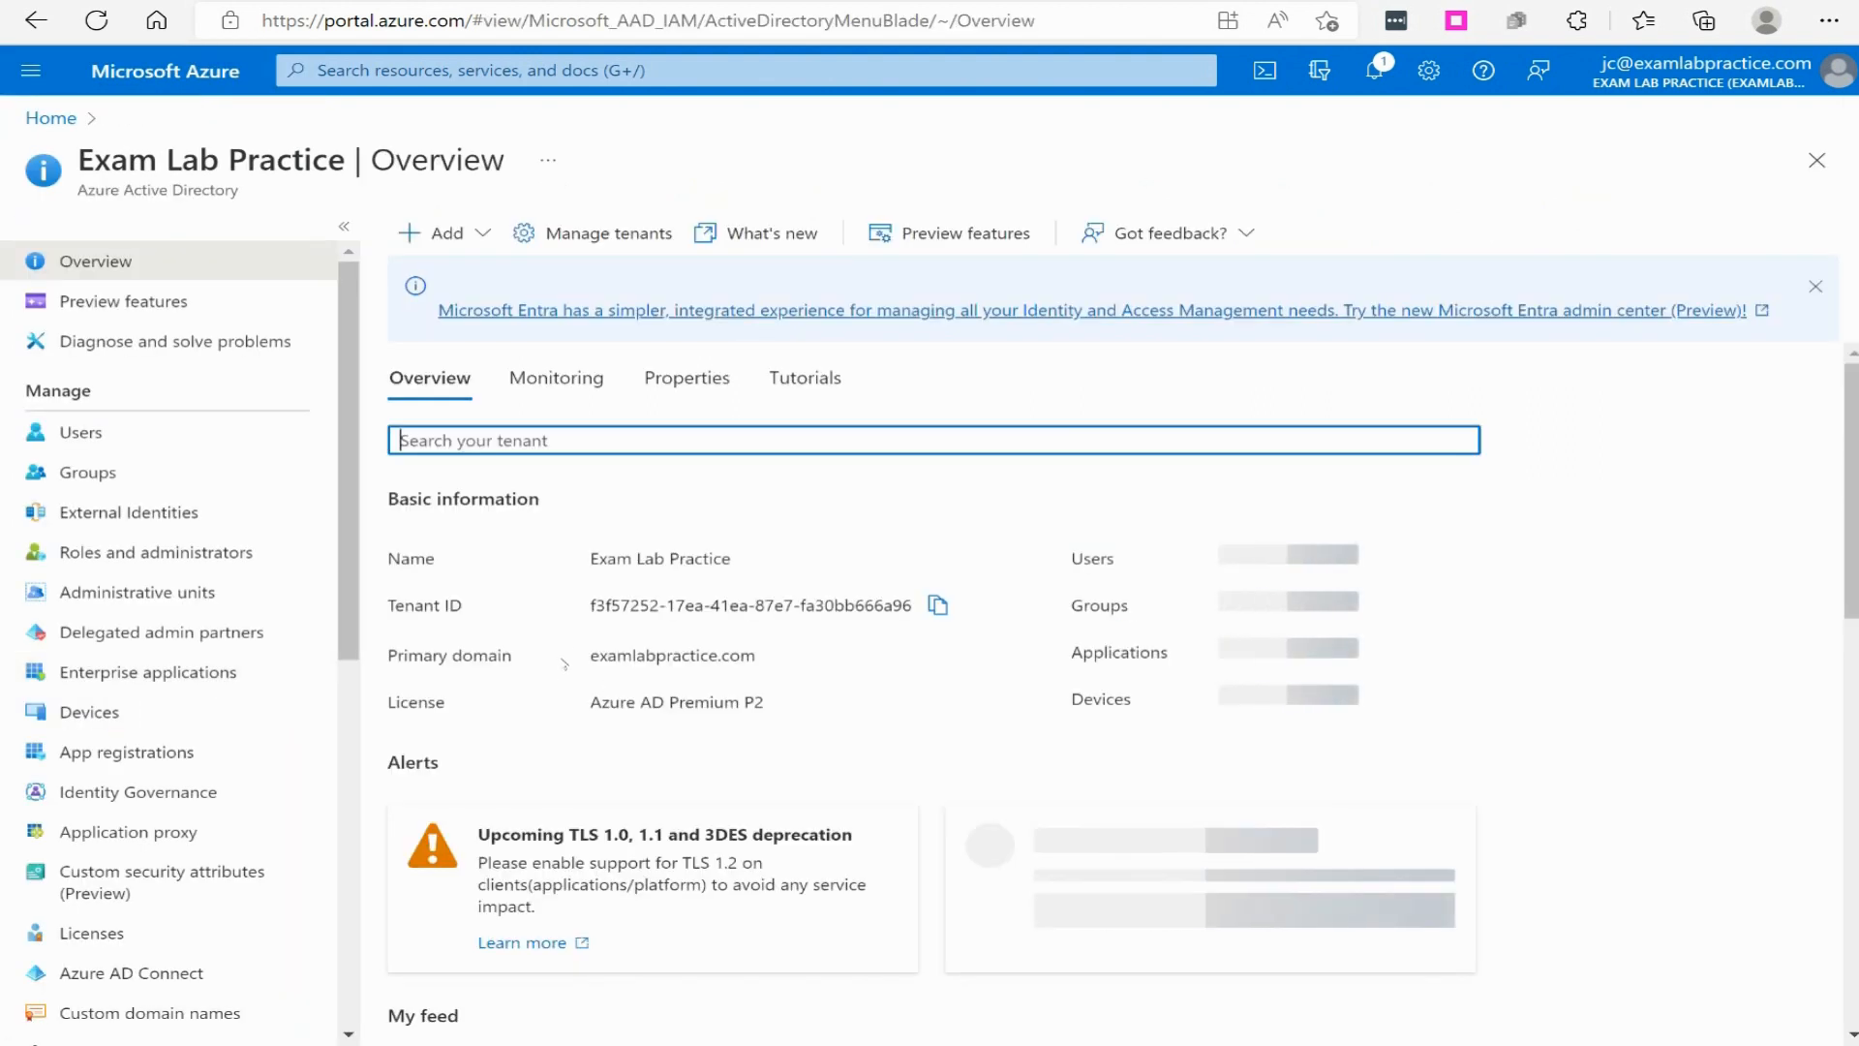
click(134, 592)
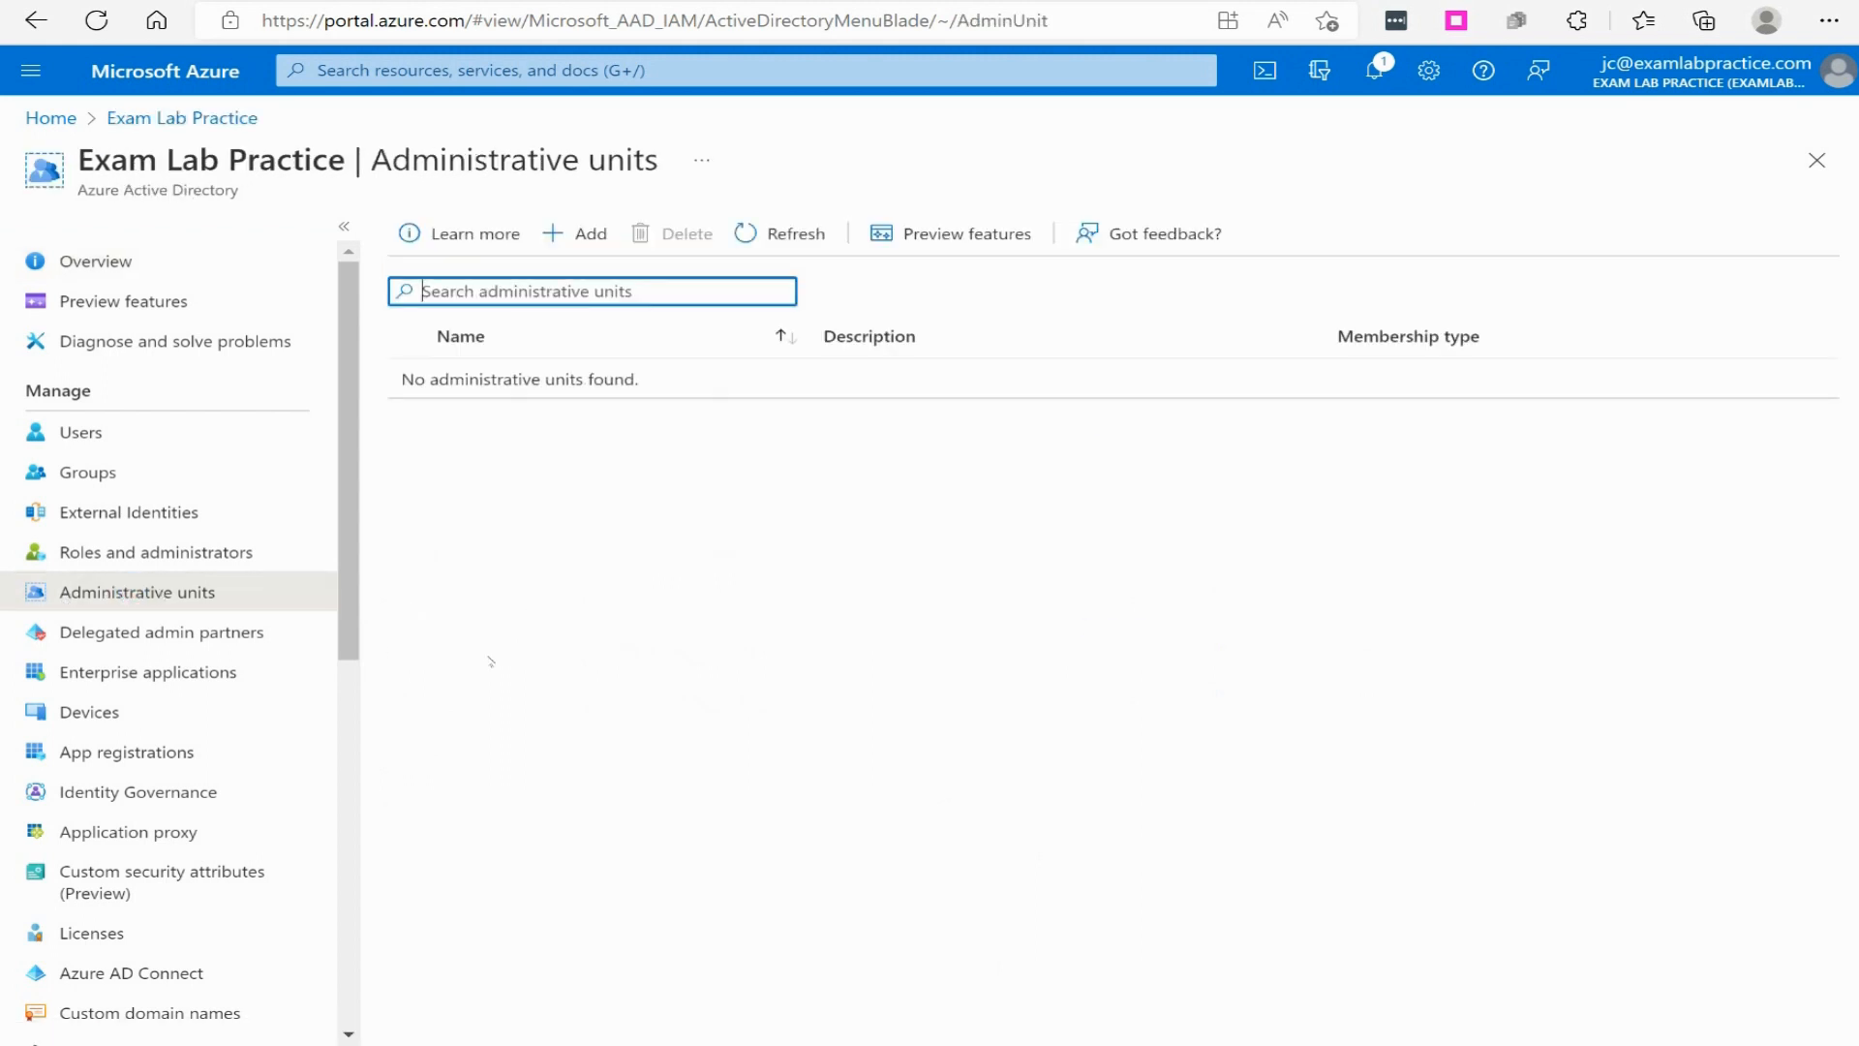
- Open the administrative units documentation and examine its deployment scenario, constraints, group permissions, license requirements and management topics
click(439, 247)
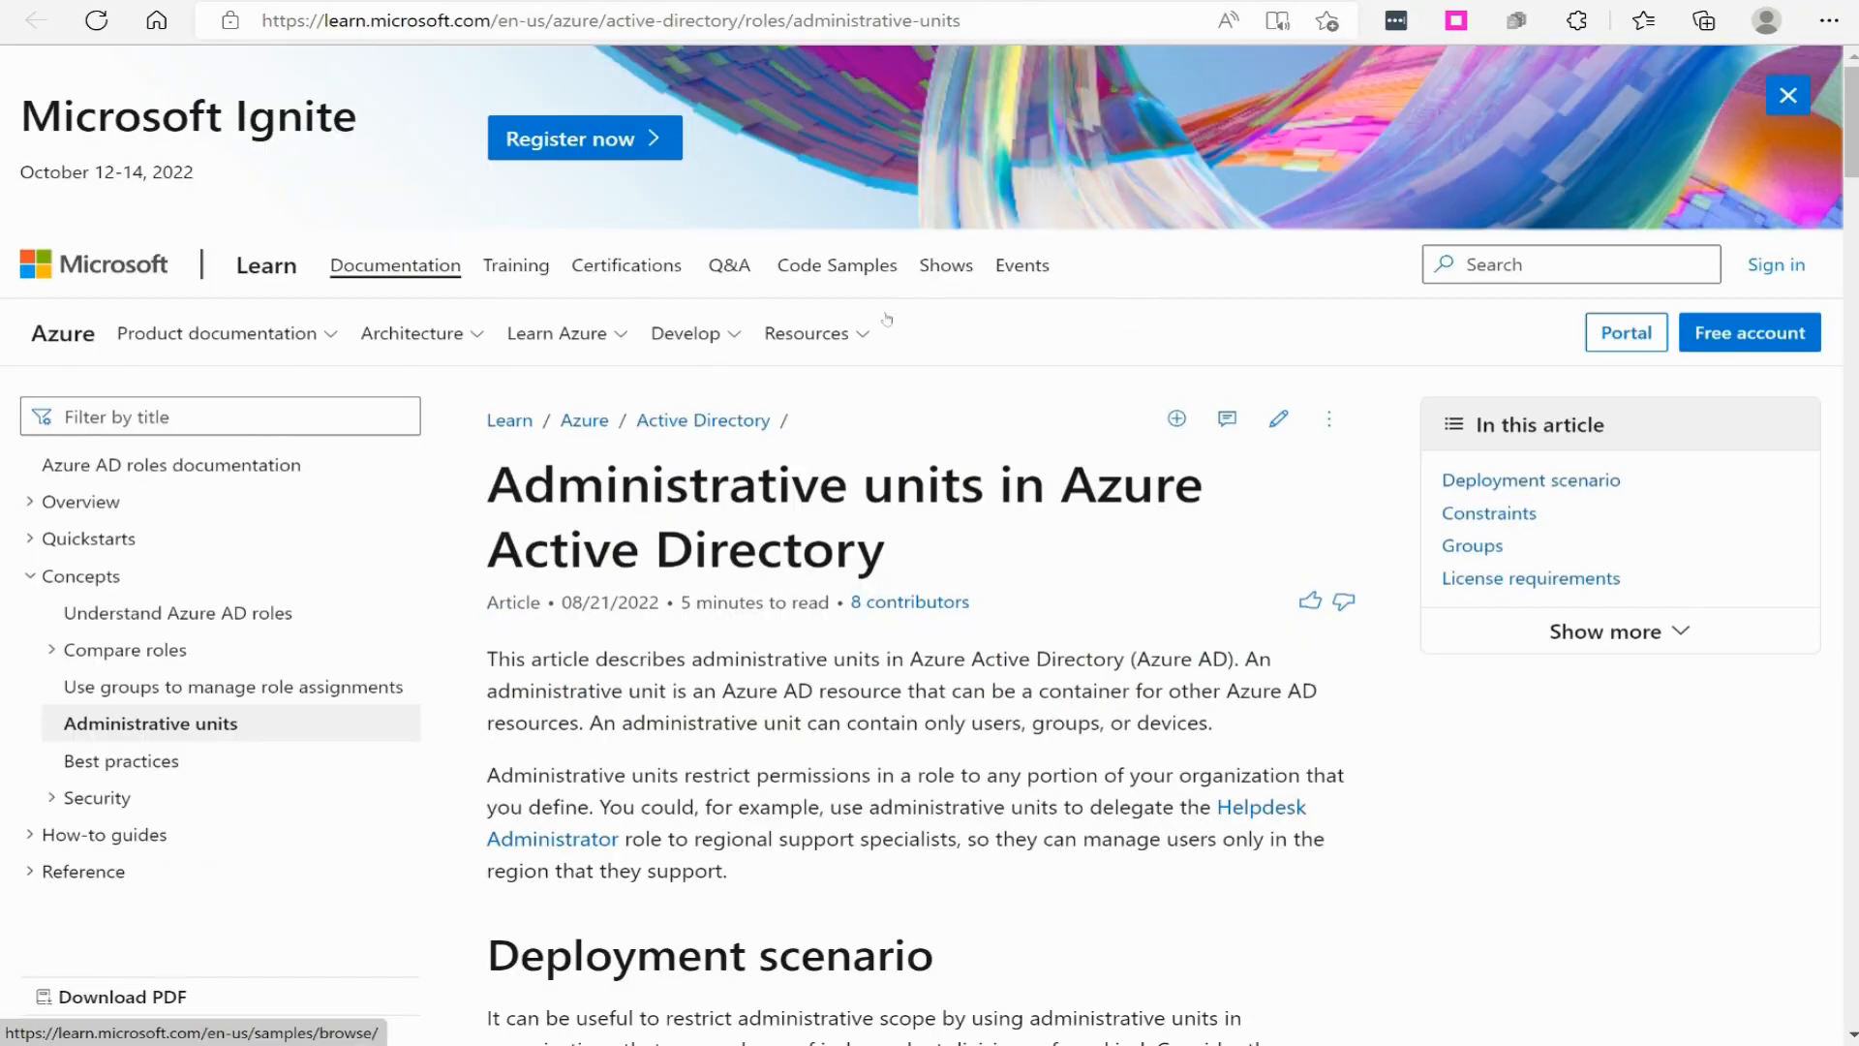
scroll(968, 388, down, 7)
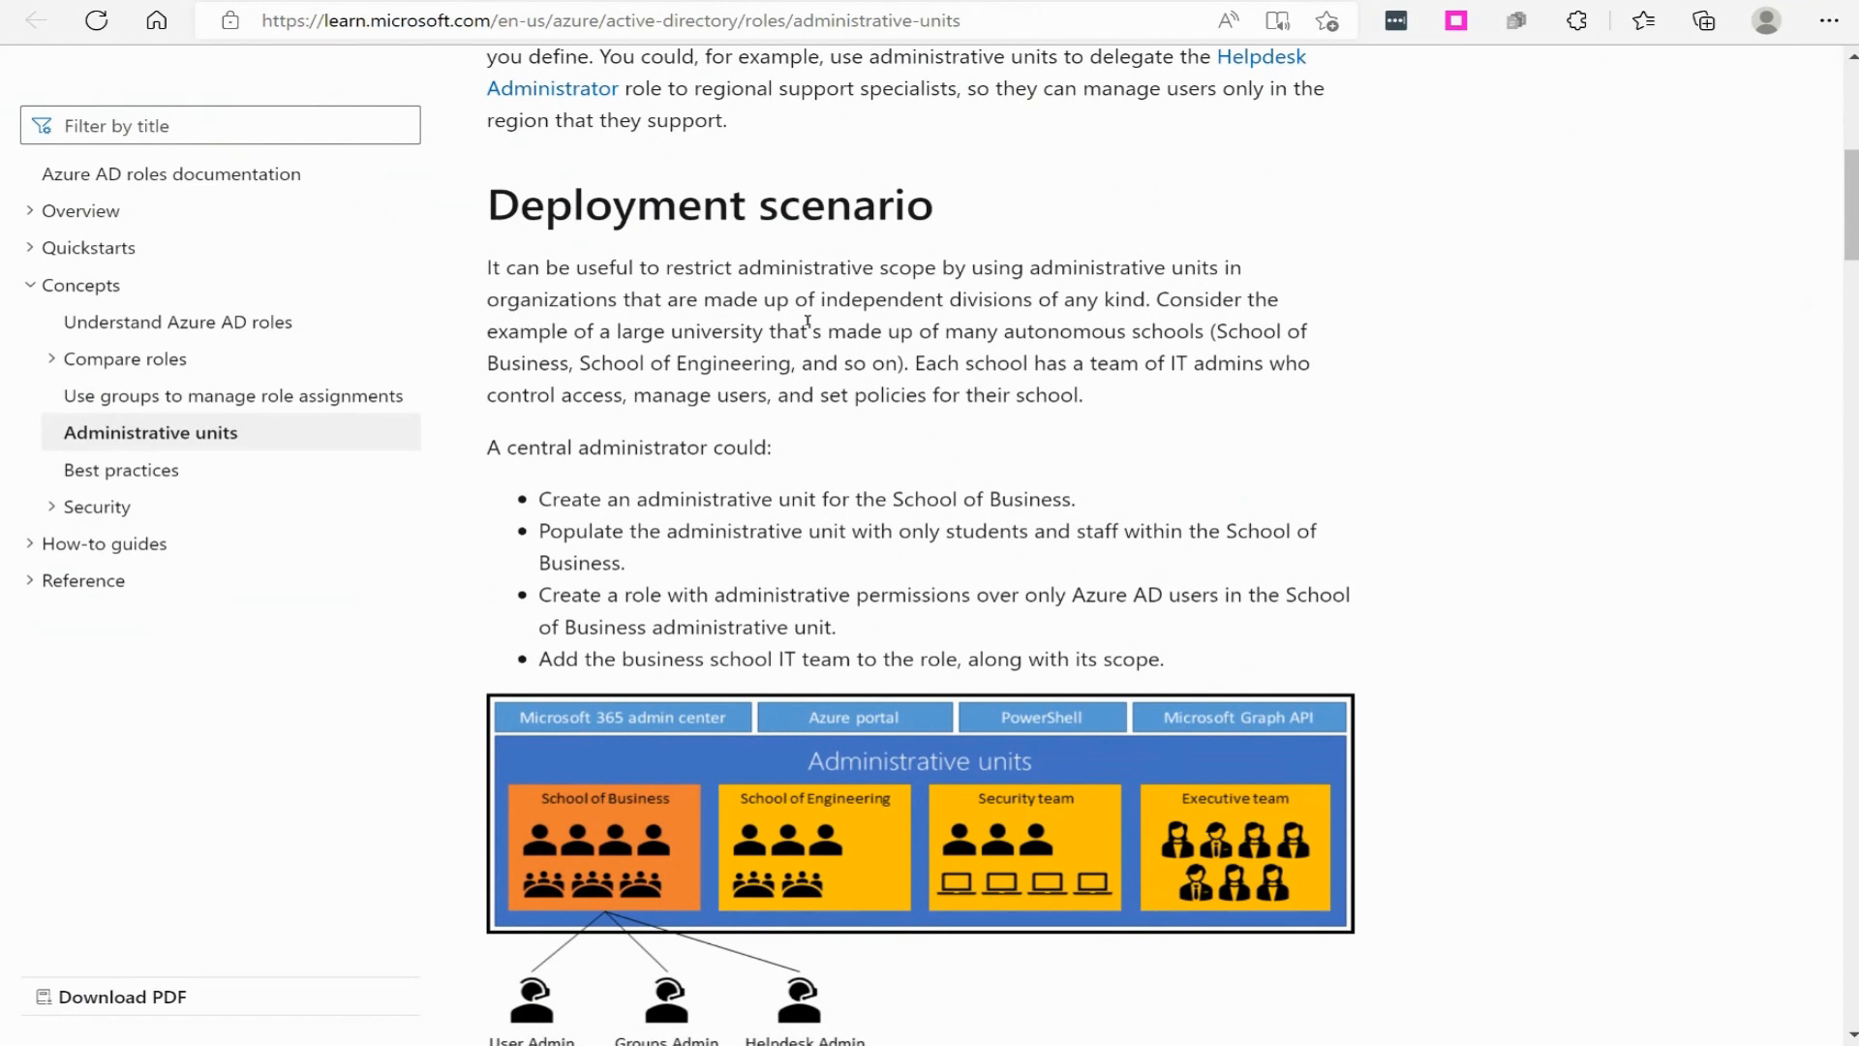
scroll(955, 417, down, 2)
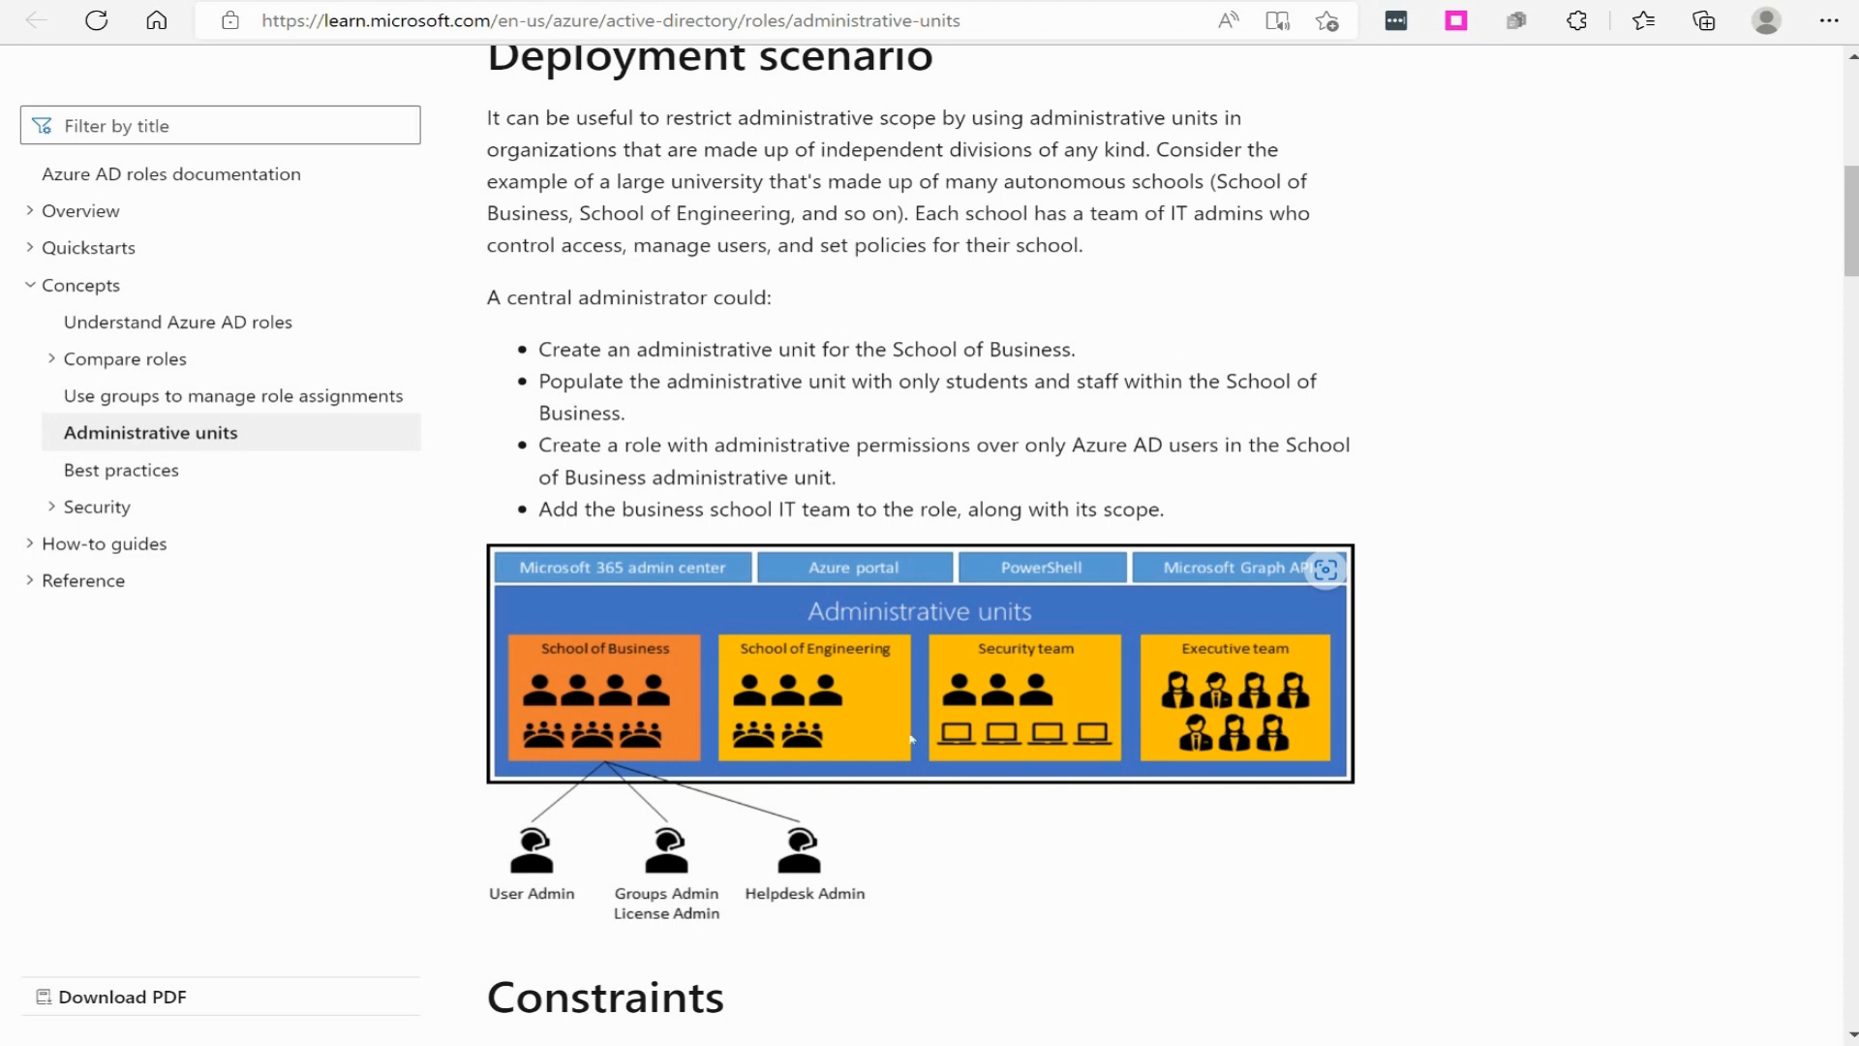
scroll(895, 735, down, 6)
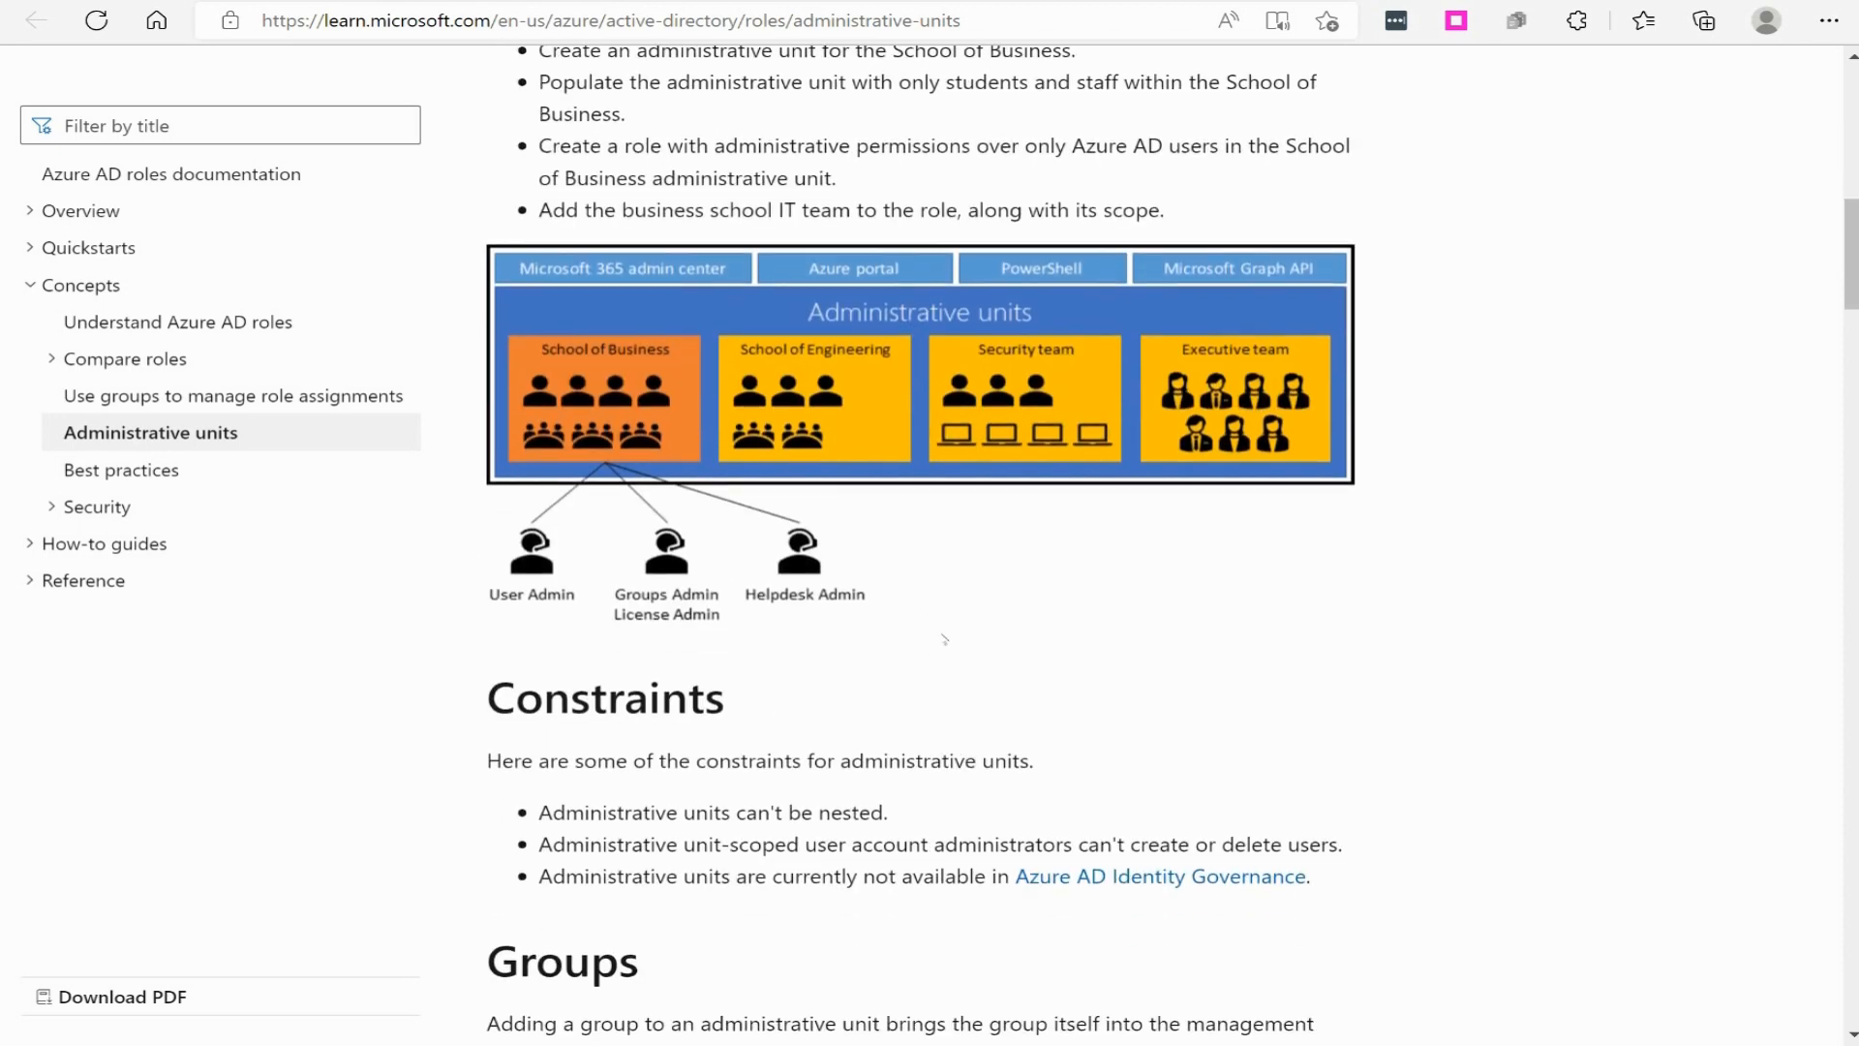
scroll(924, 632, down, 3)
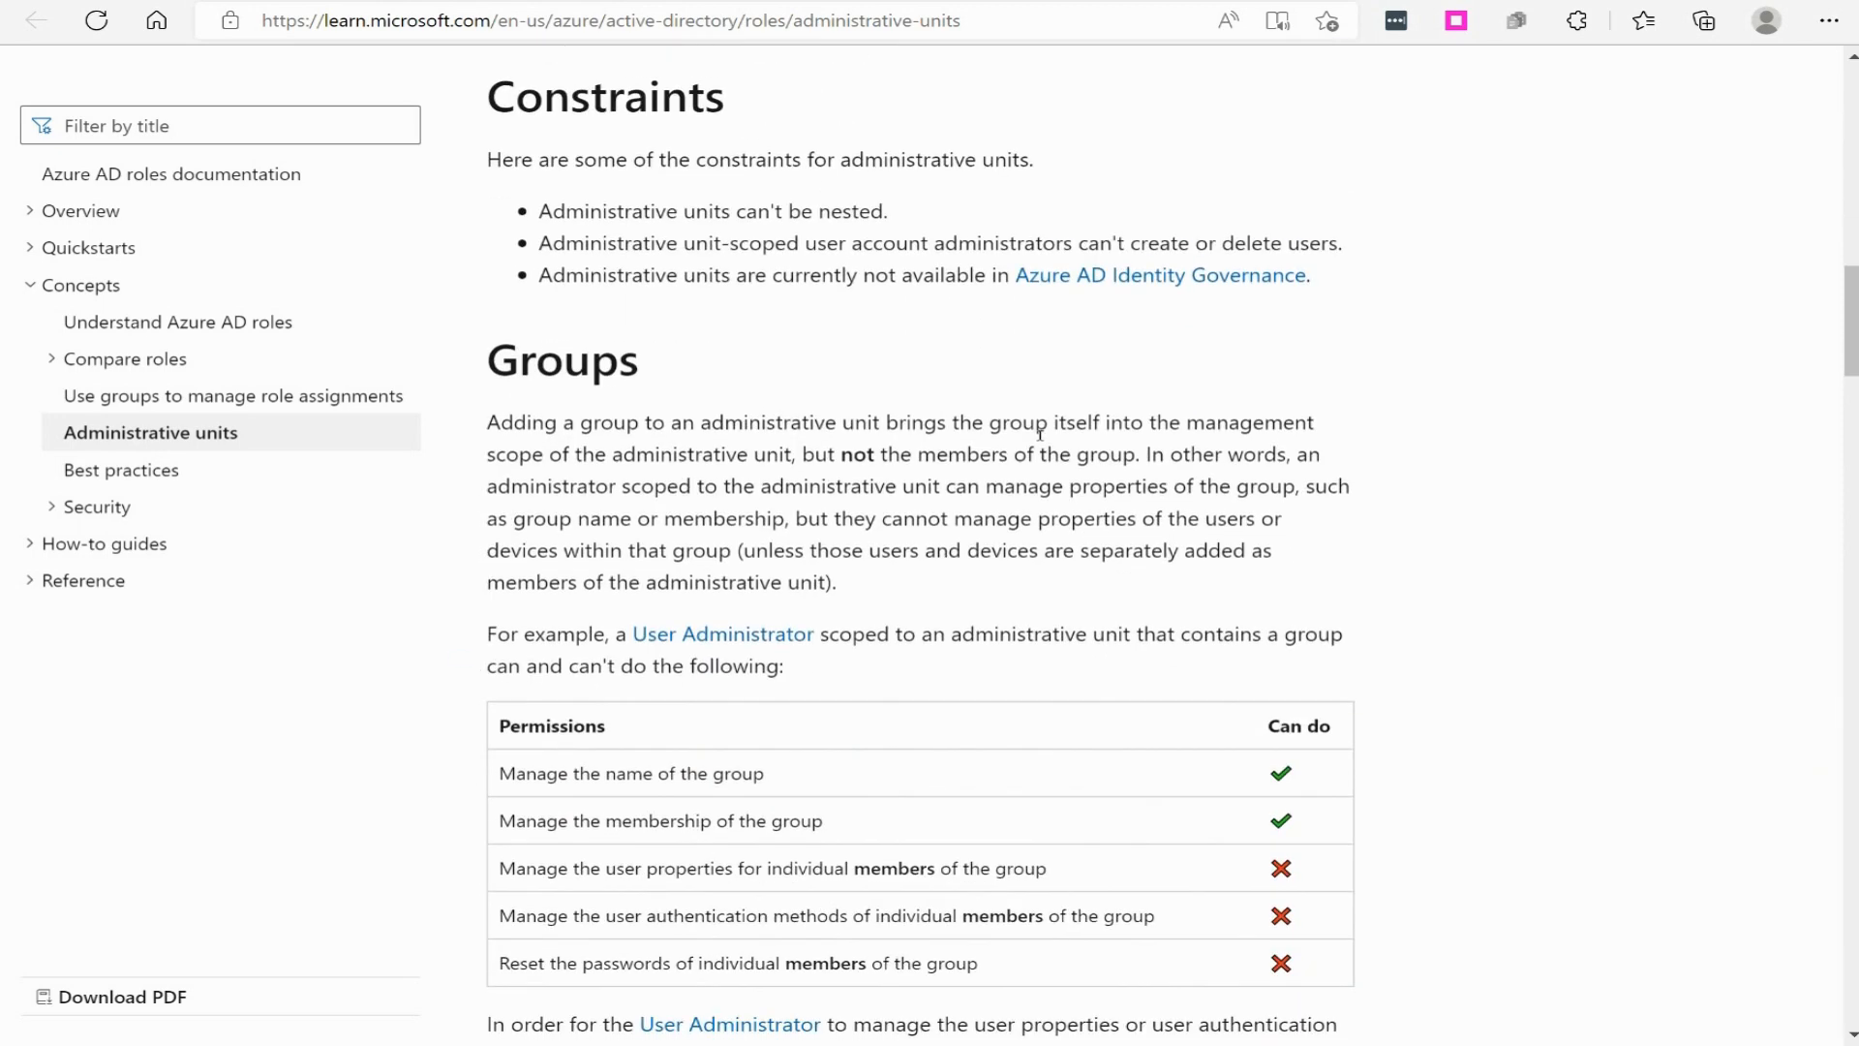
scroll(1069, 394, down, 6)
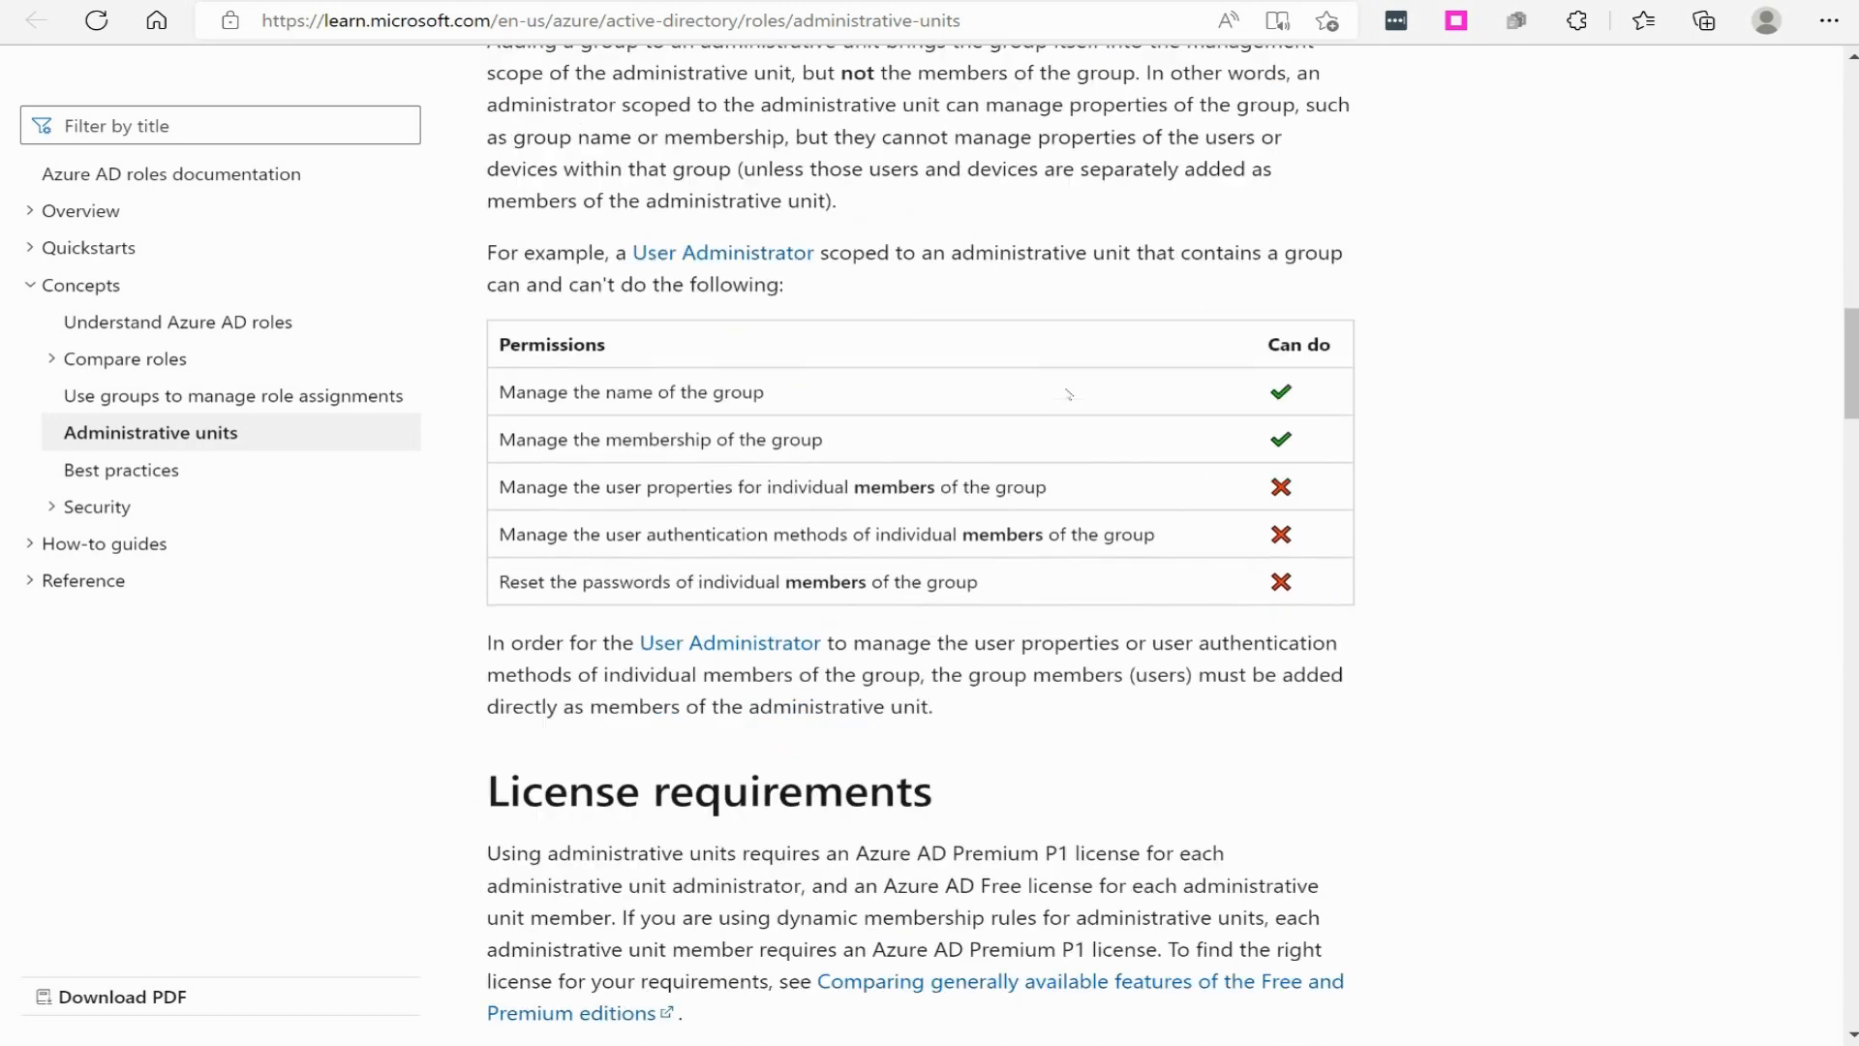
scroll(1069, 394, down, 3)
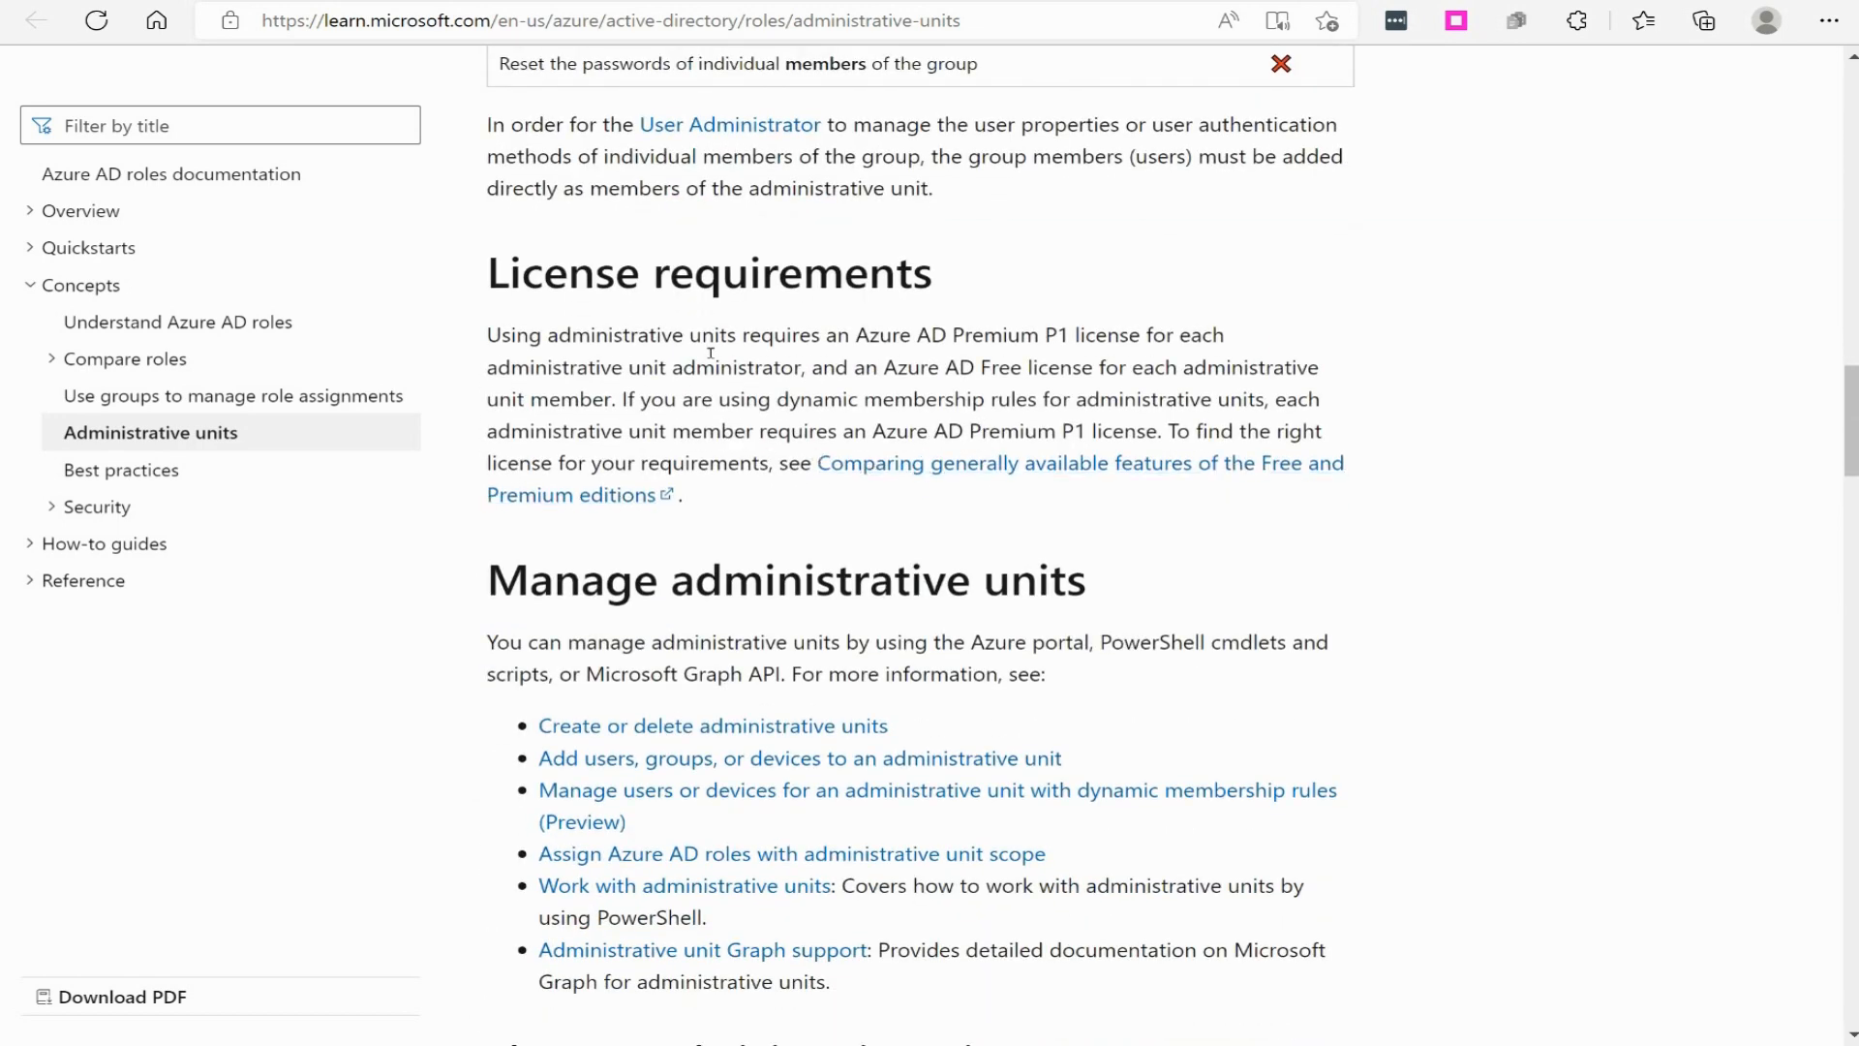
drag(857, 337, 1079, 338)
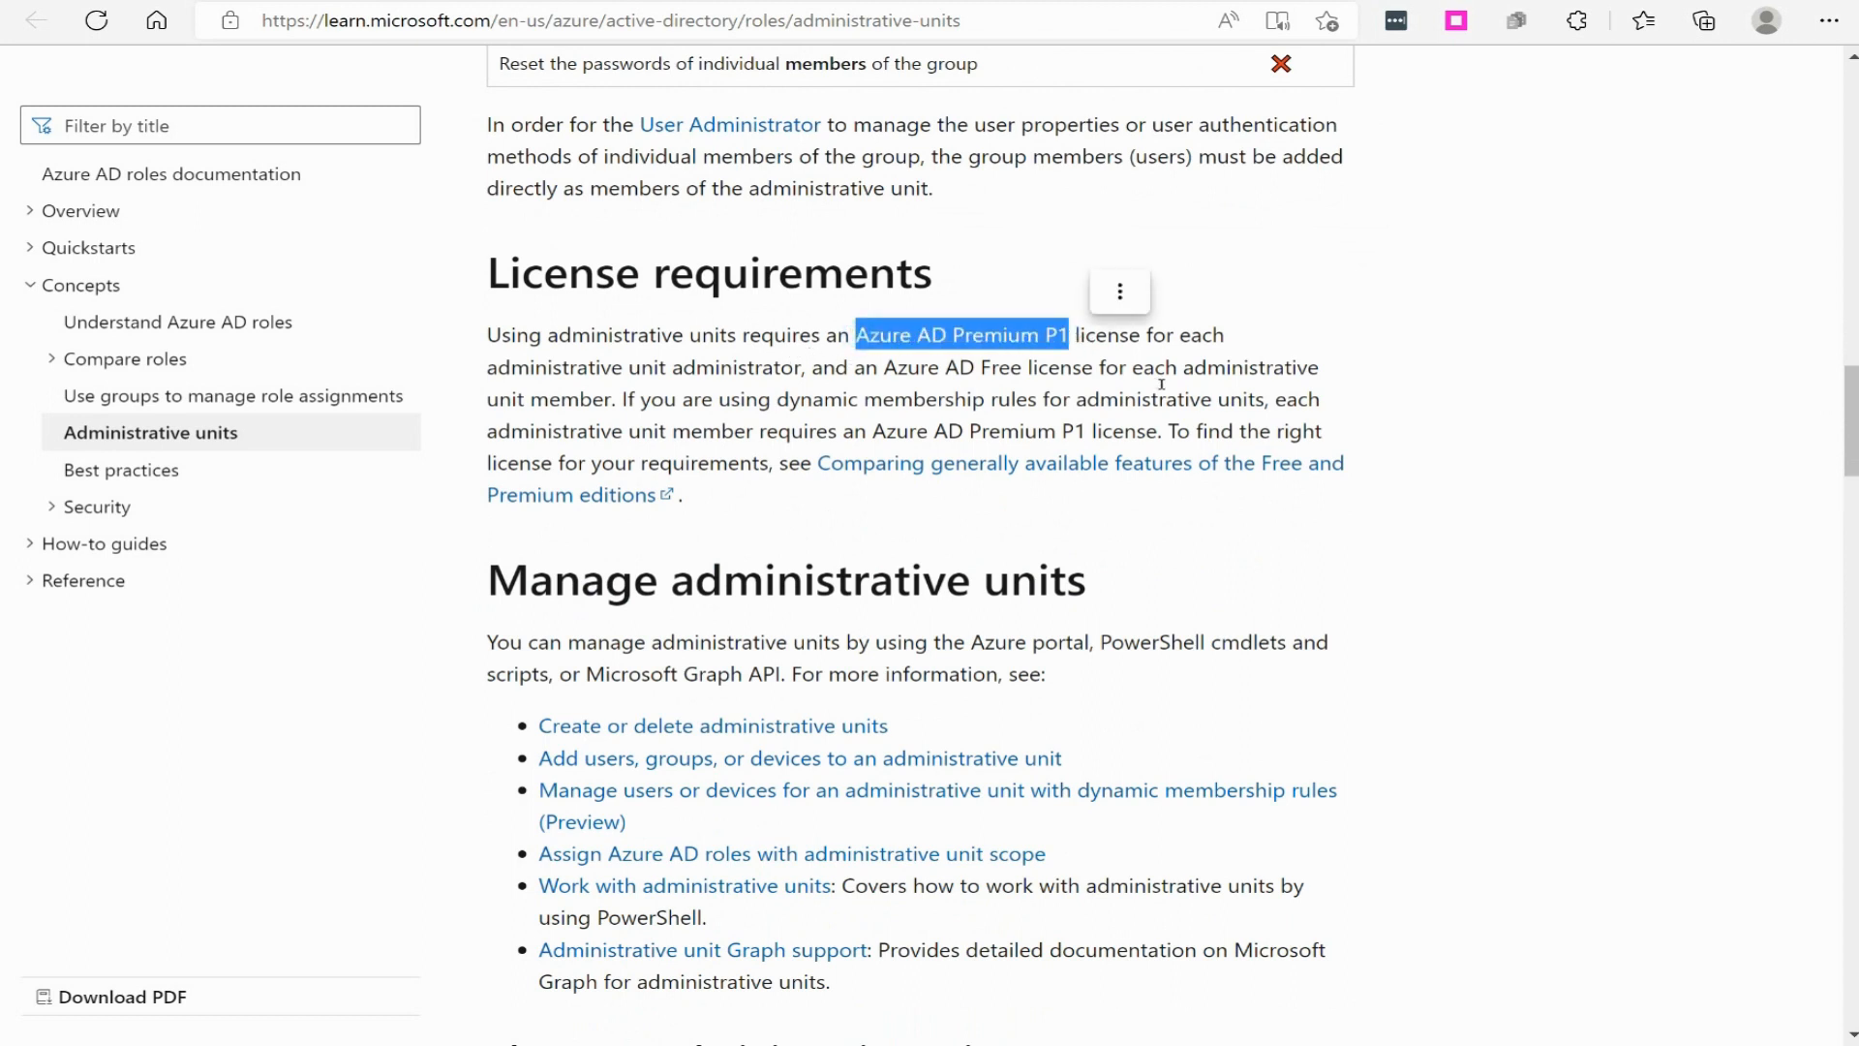
click(1124, 295)
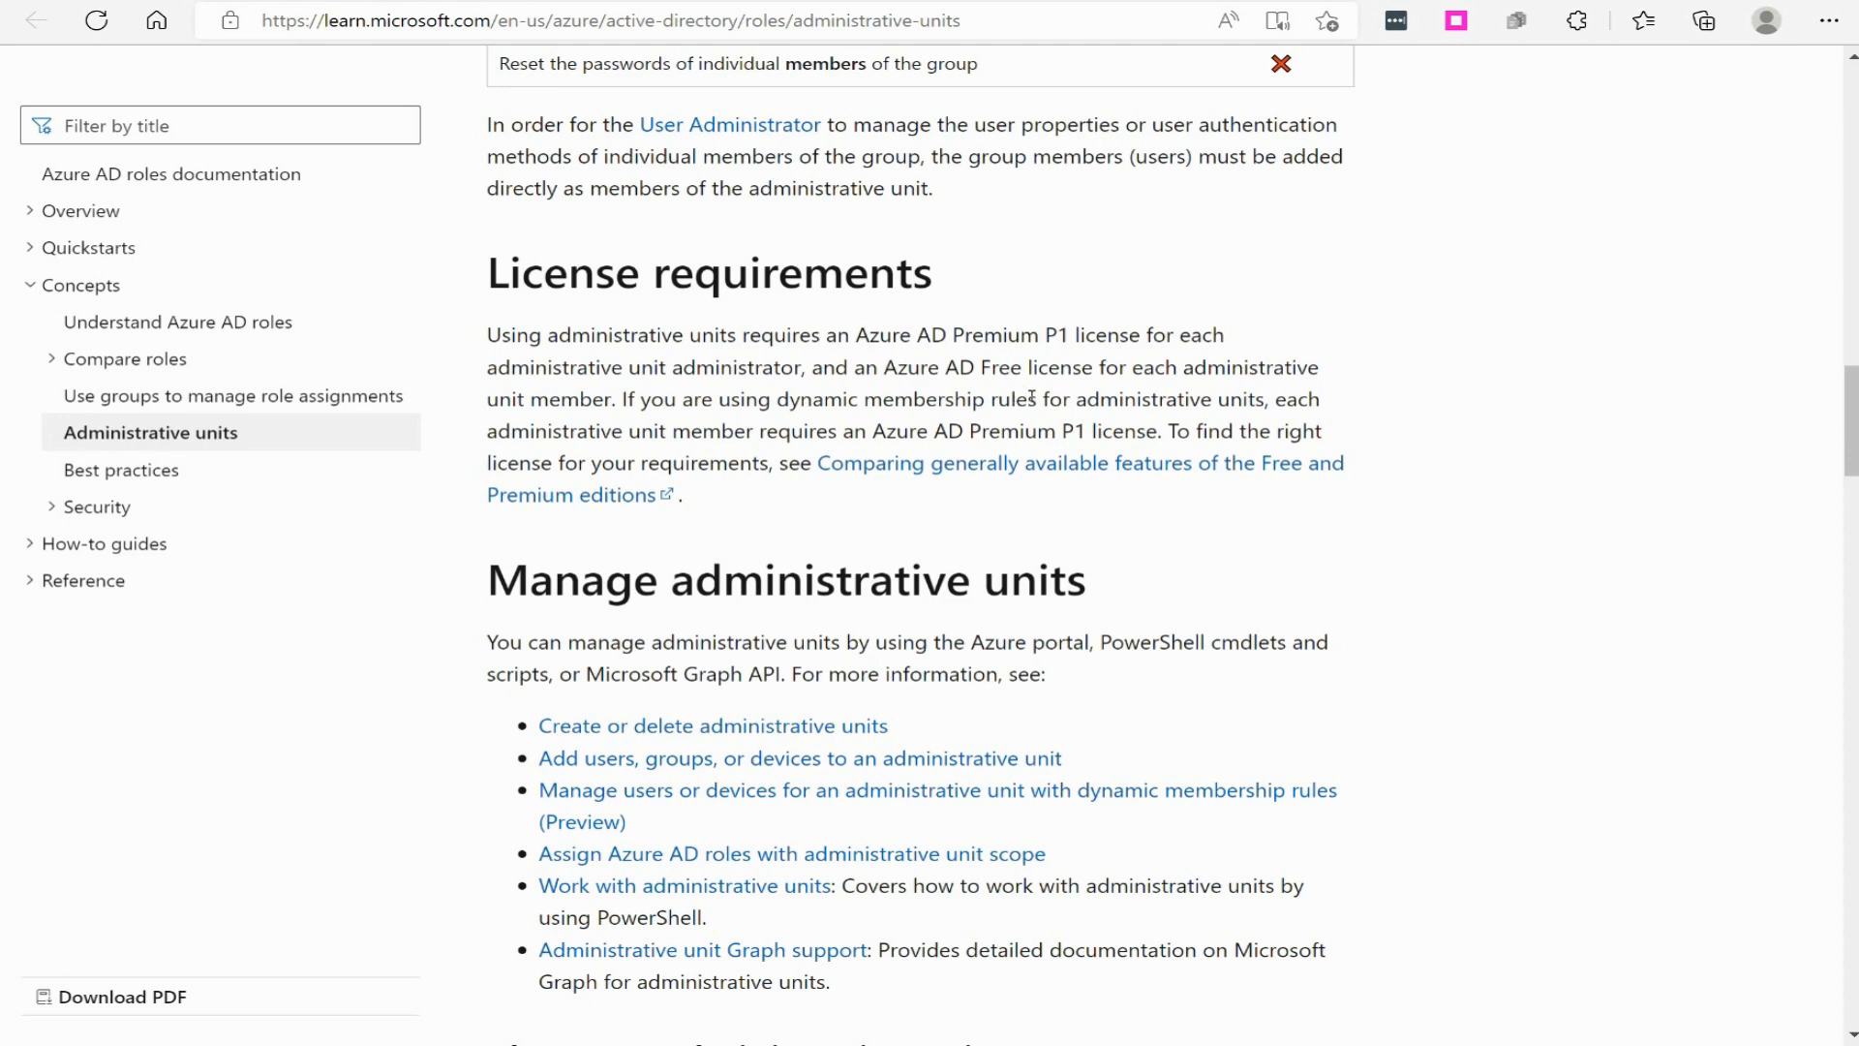
scroll(1029, 501, down, 3)
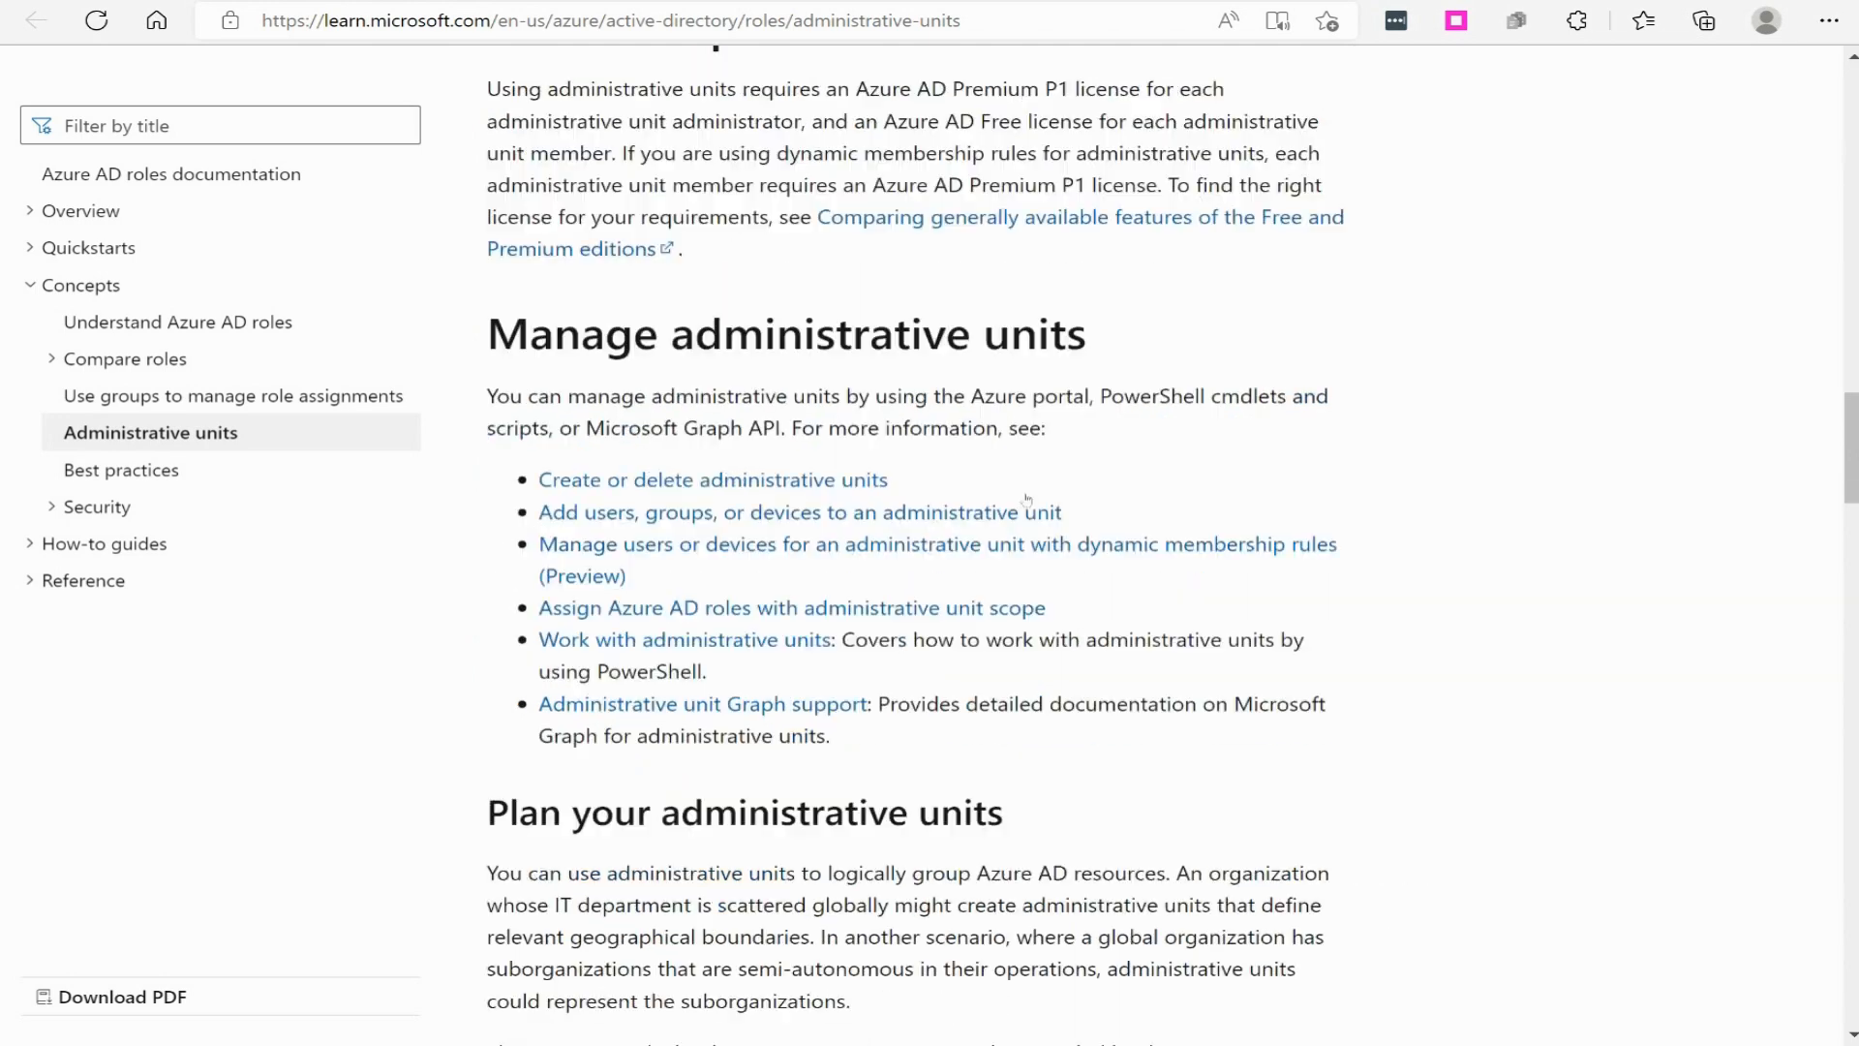
scroll(1036, 509, up, 3)
scroll(1036, 508, up, 10)
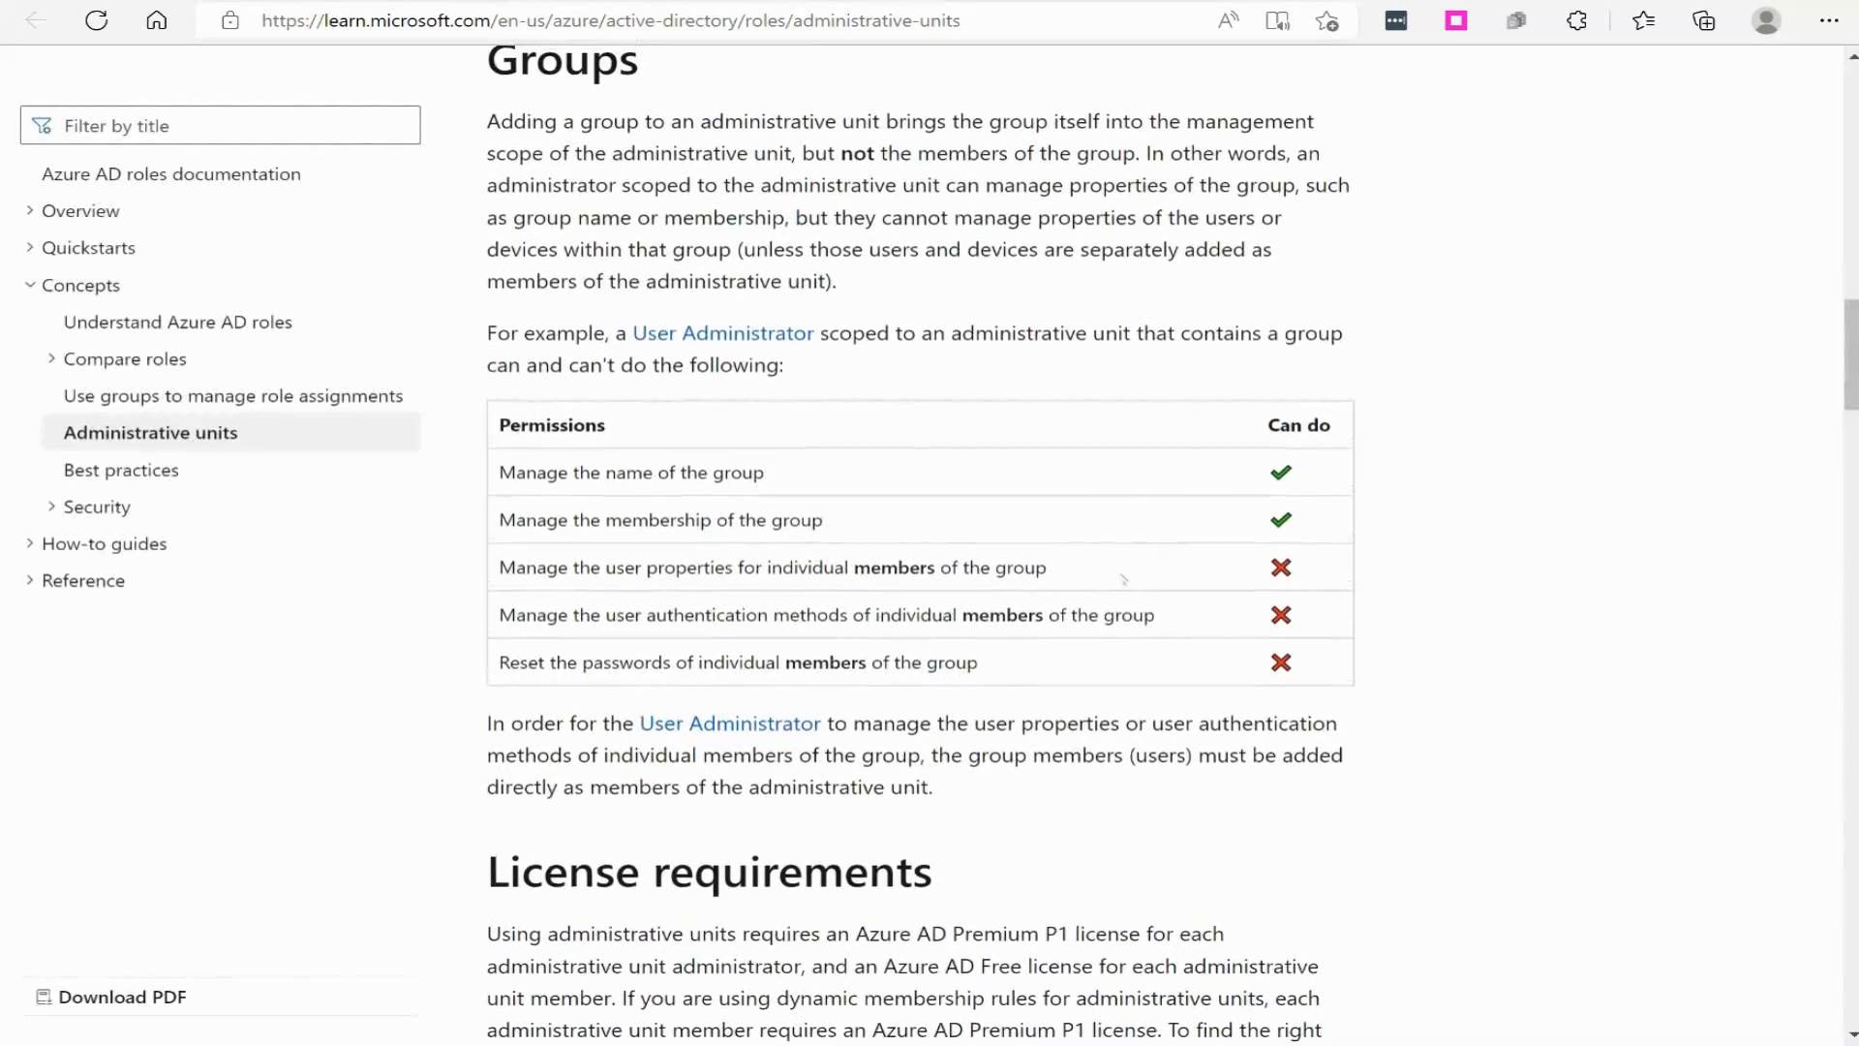
scroll(1161, 562, down, 4)
scroll(1230, 549, down, 1)
scroll(1200, 494, up, 6)
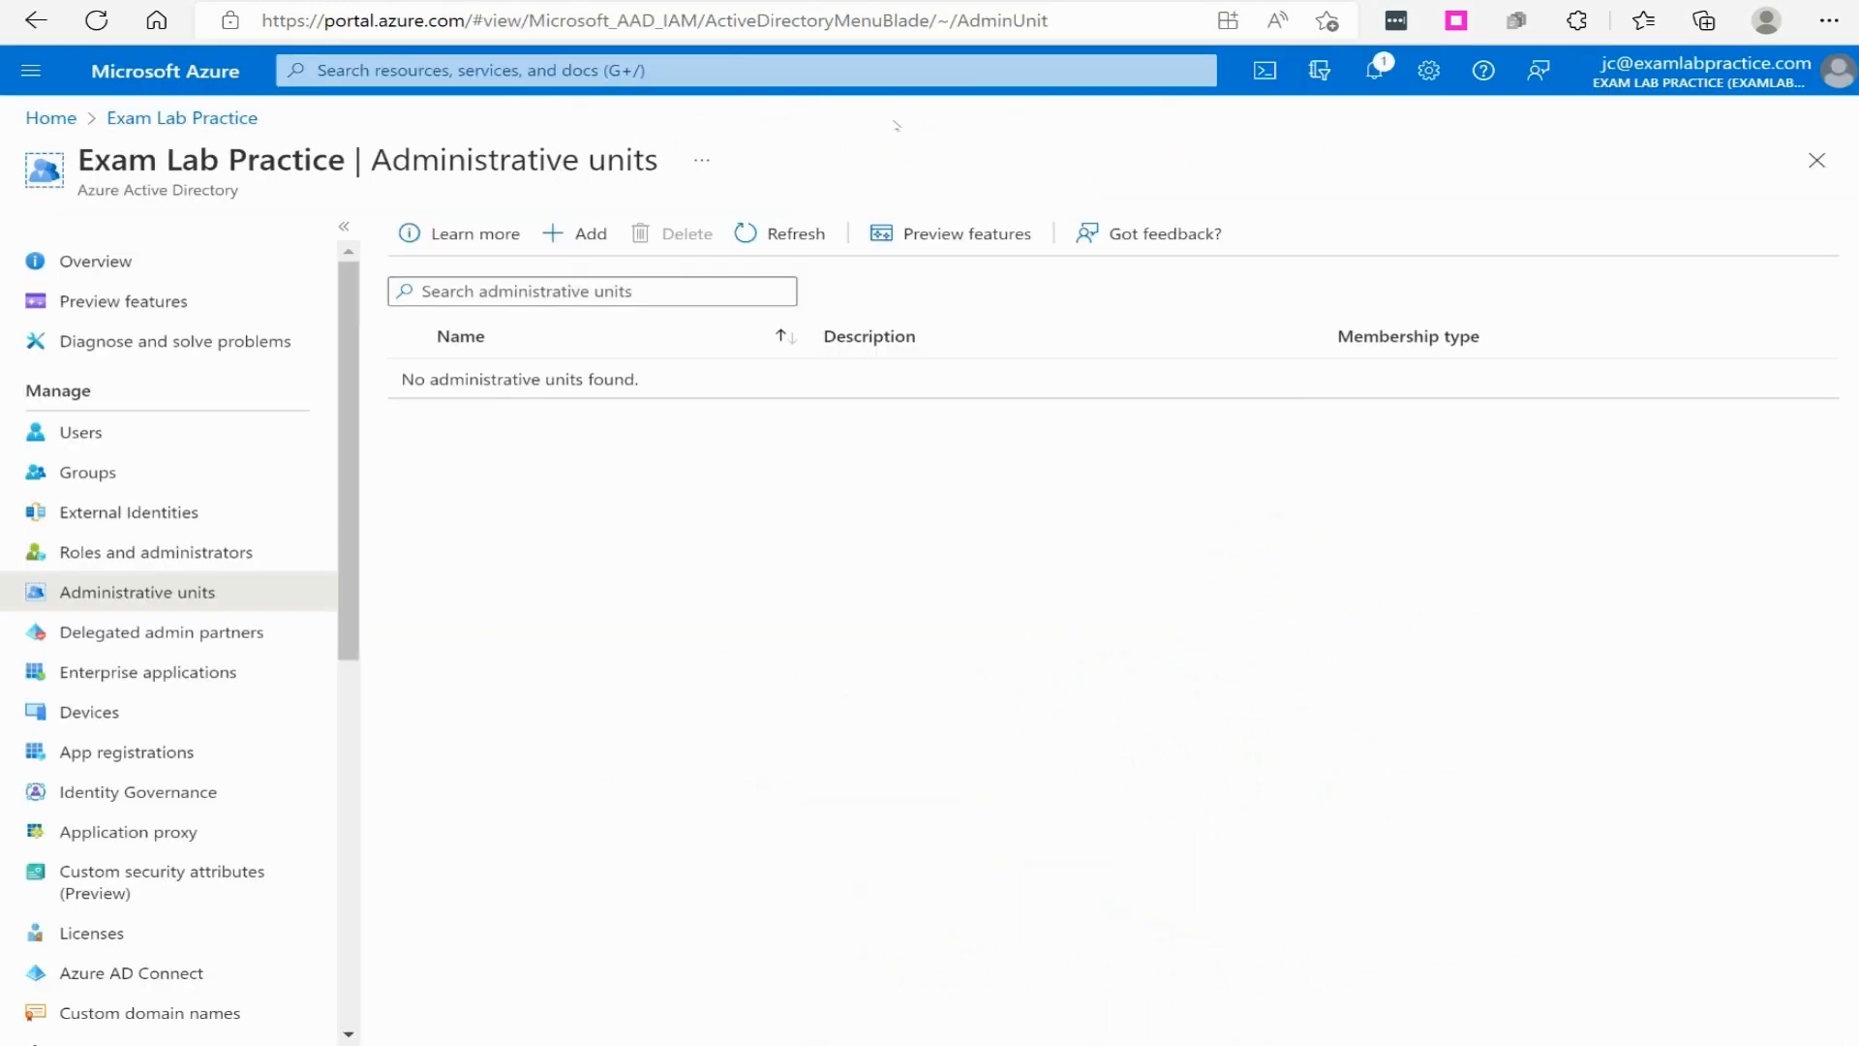
- Create an administrative unit named NYC in the Azure portal, reviewing the available administrative roles without assigning any
click(576, 233)
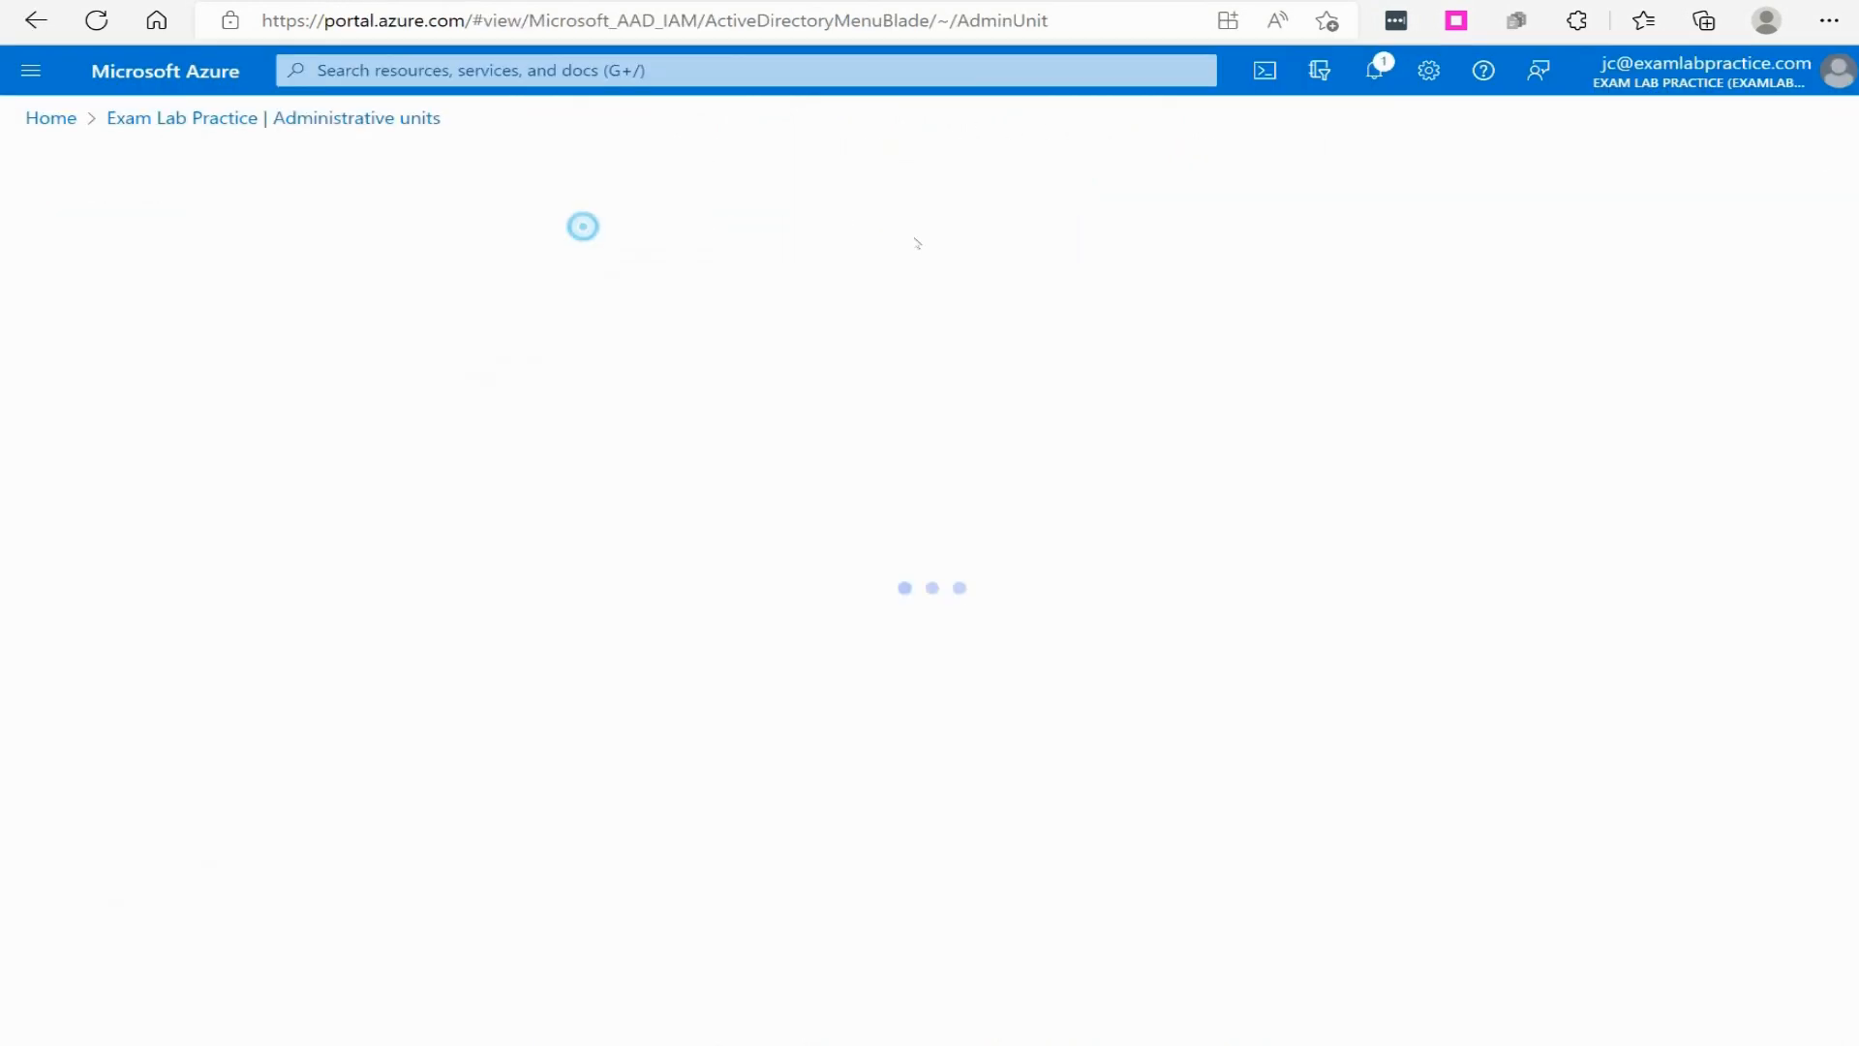
click(364, 386)
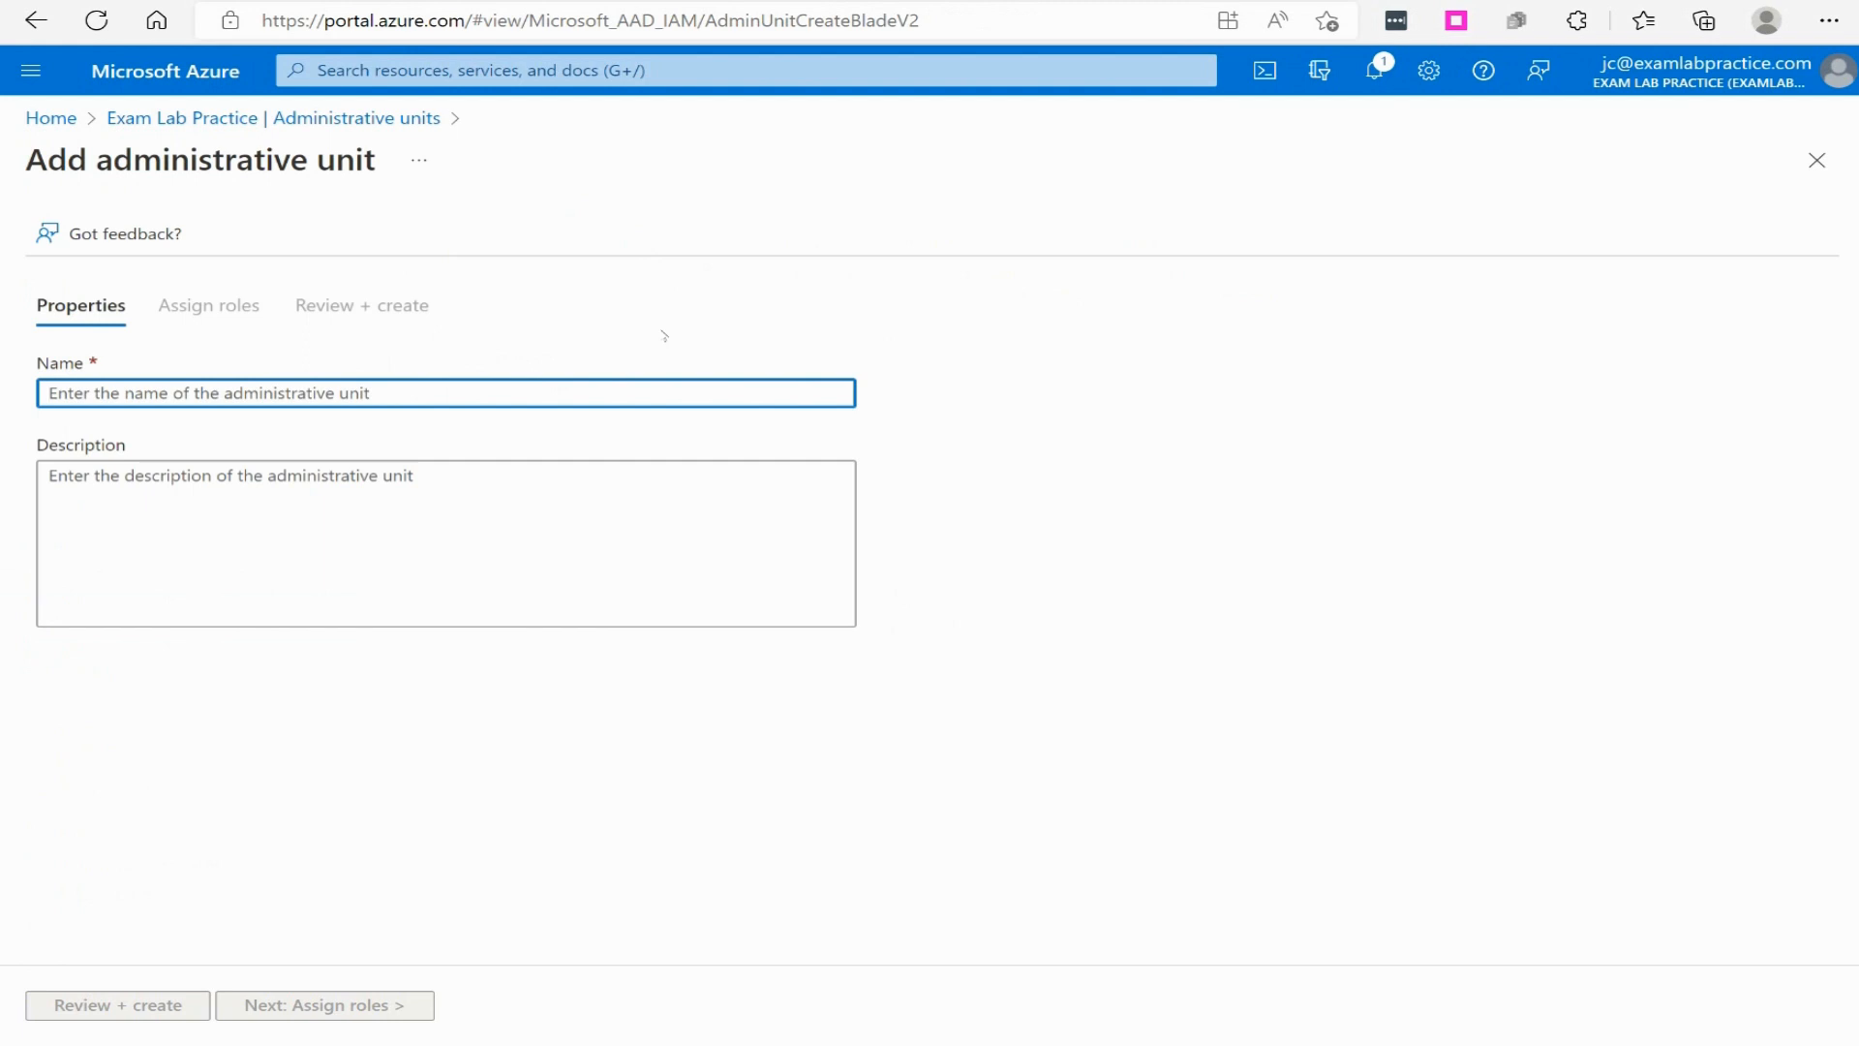
text(NYC)
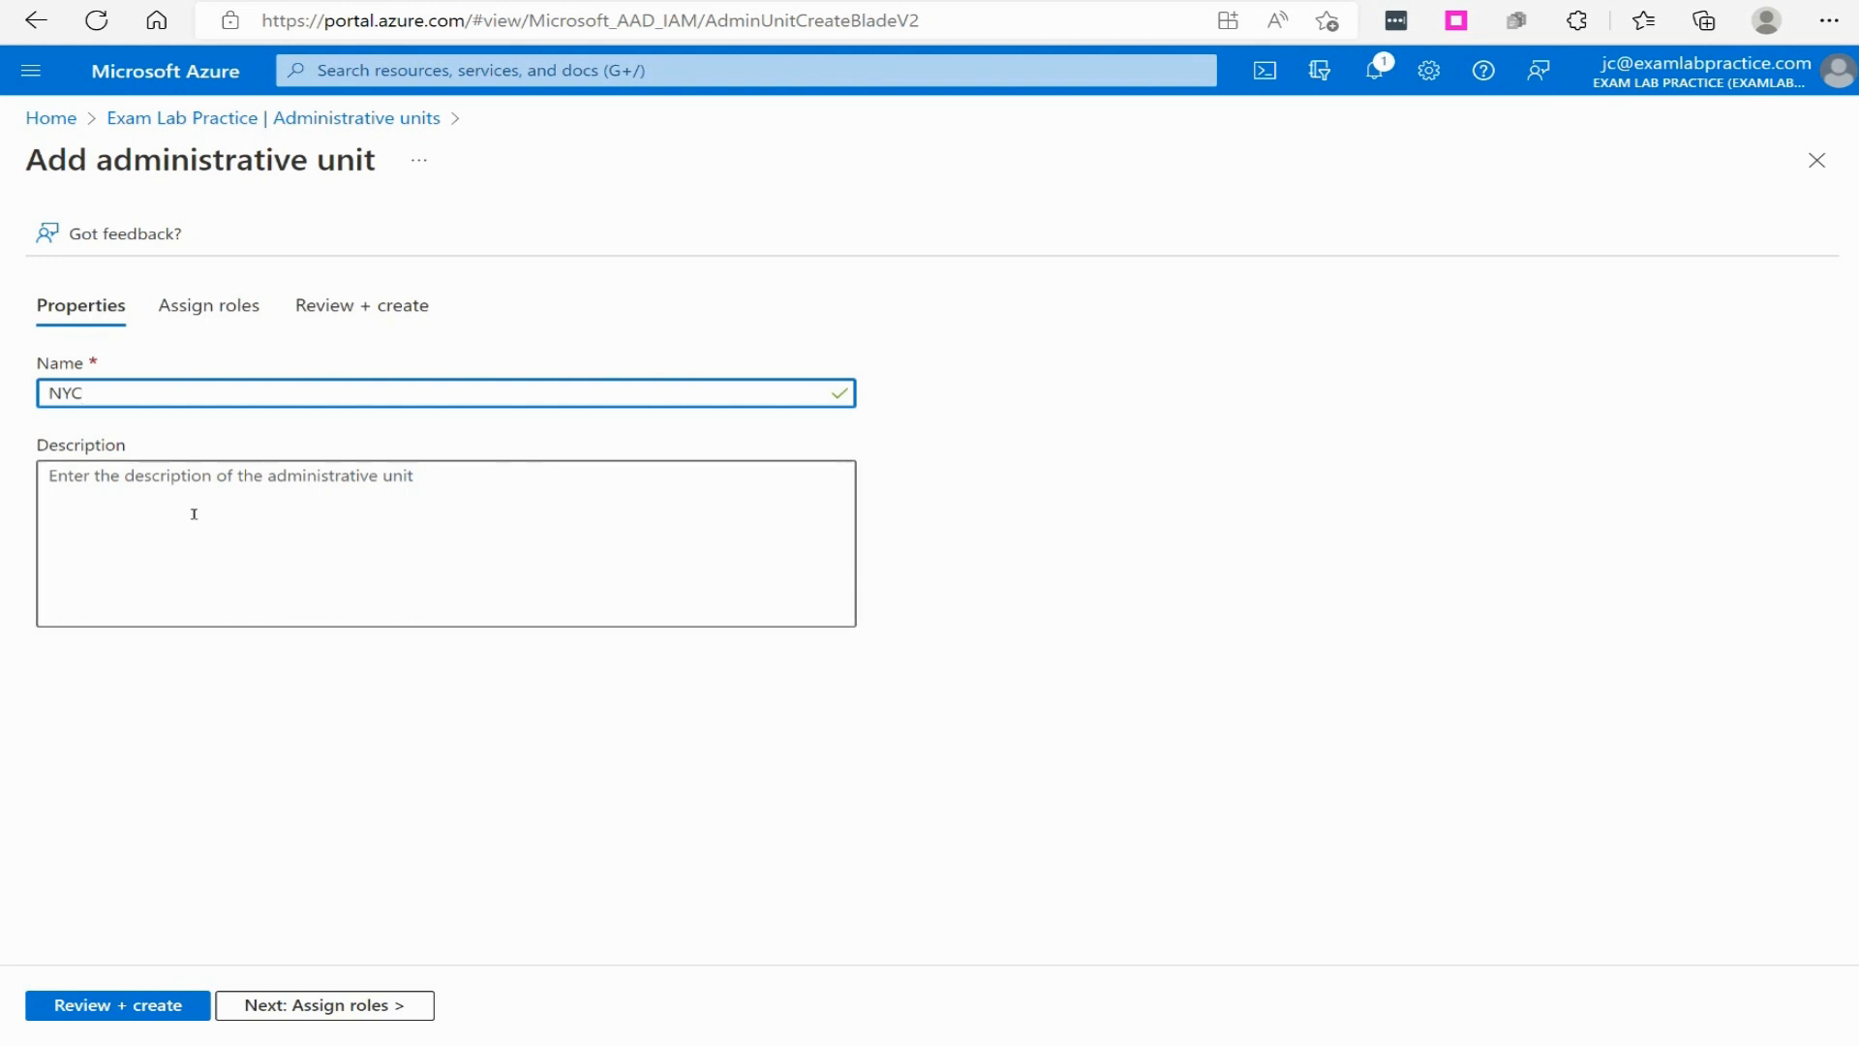
click(307, 1005)
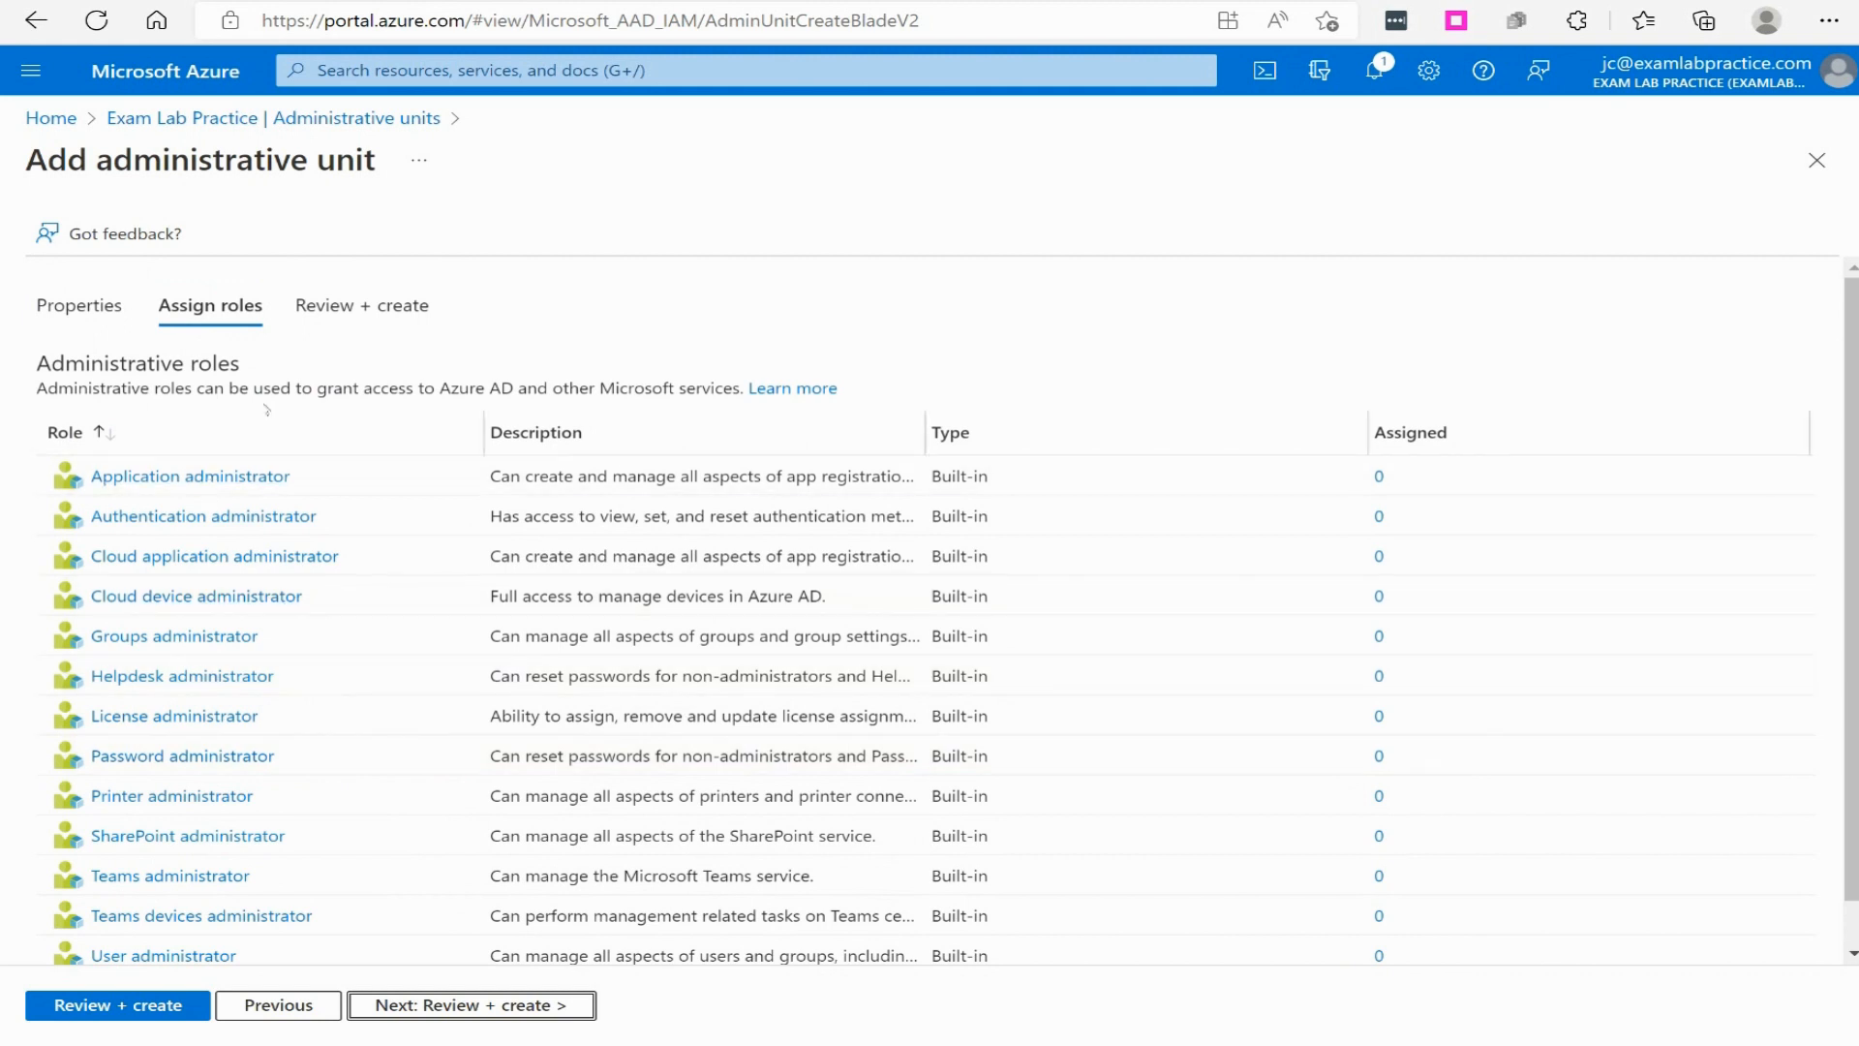
scroll(829, 738, down, 1)
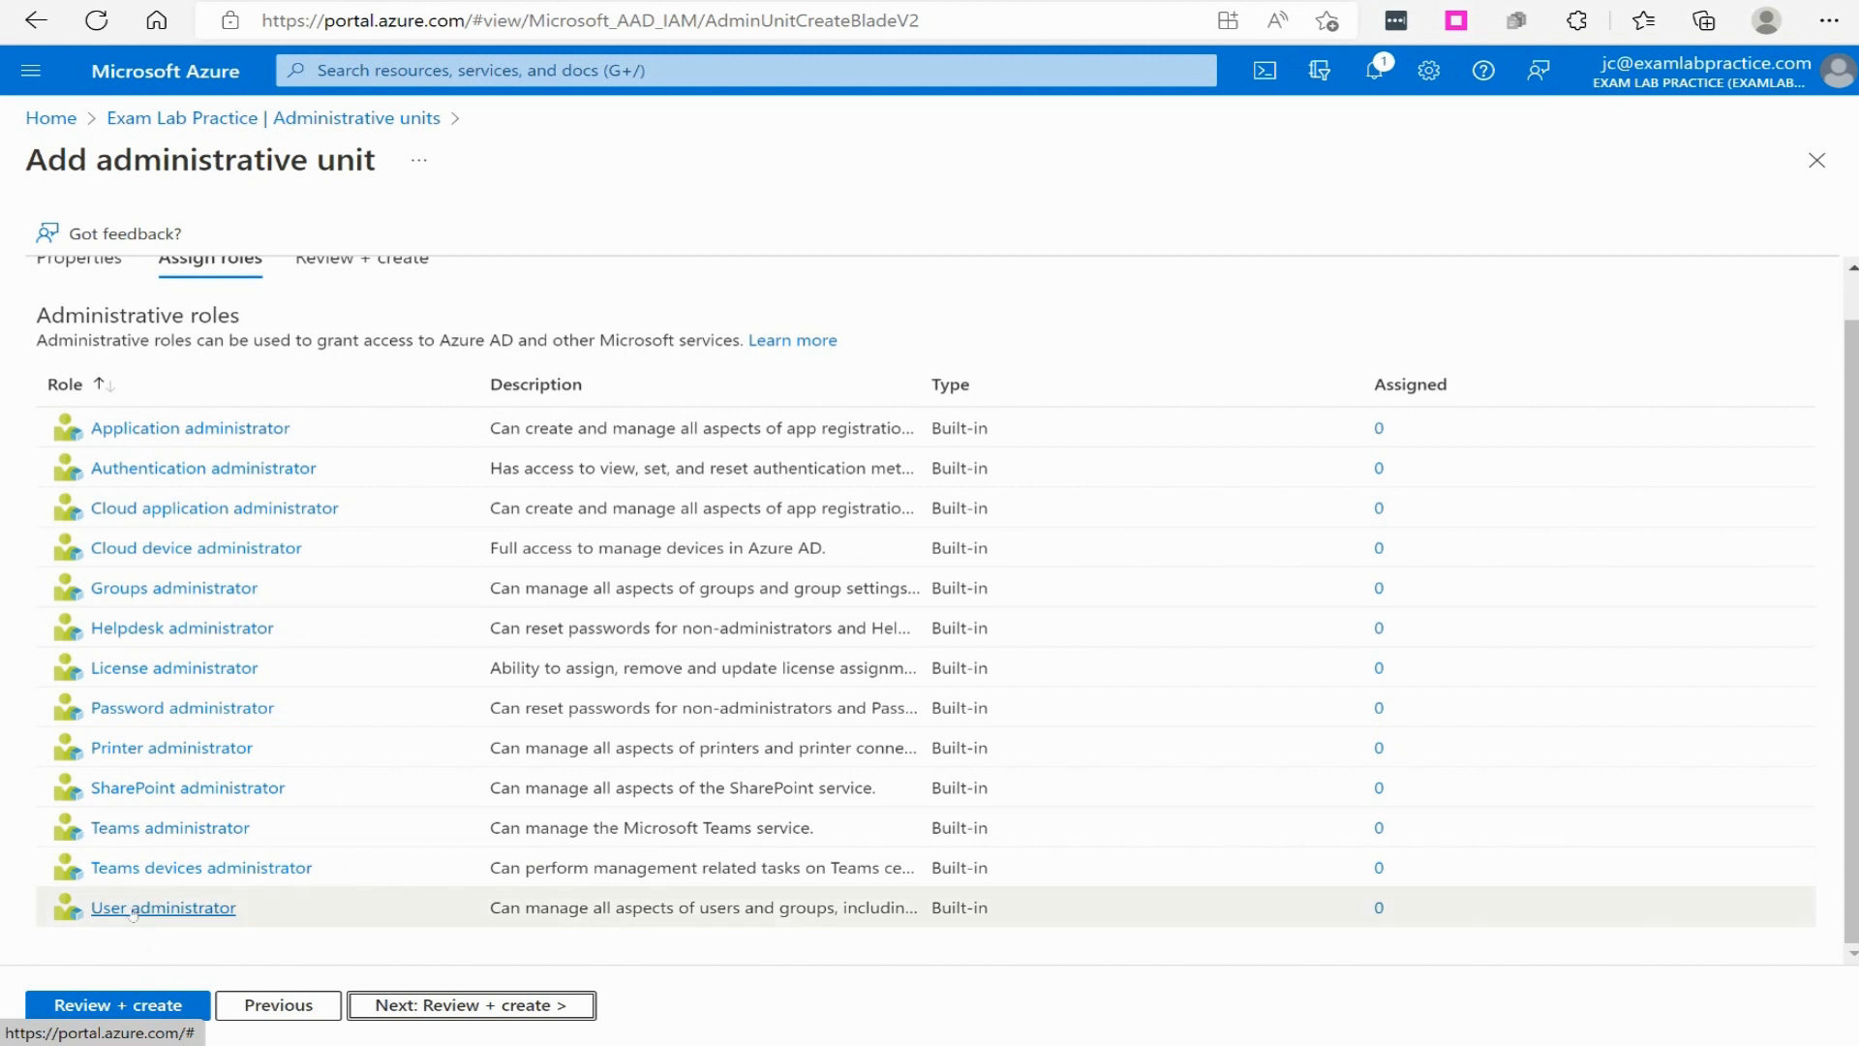
click(149, 1004)
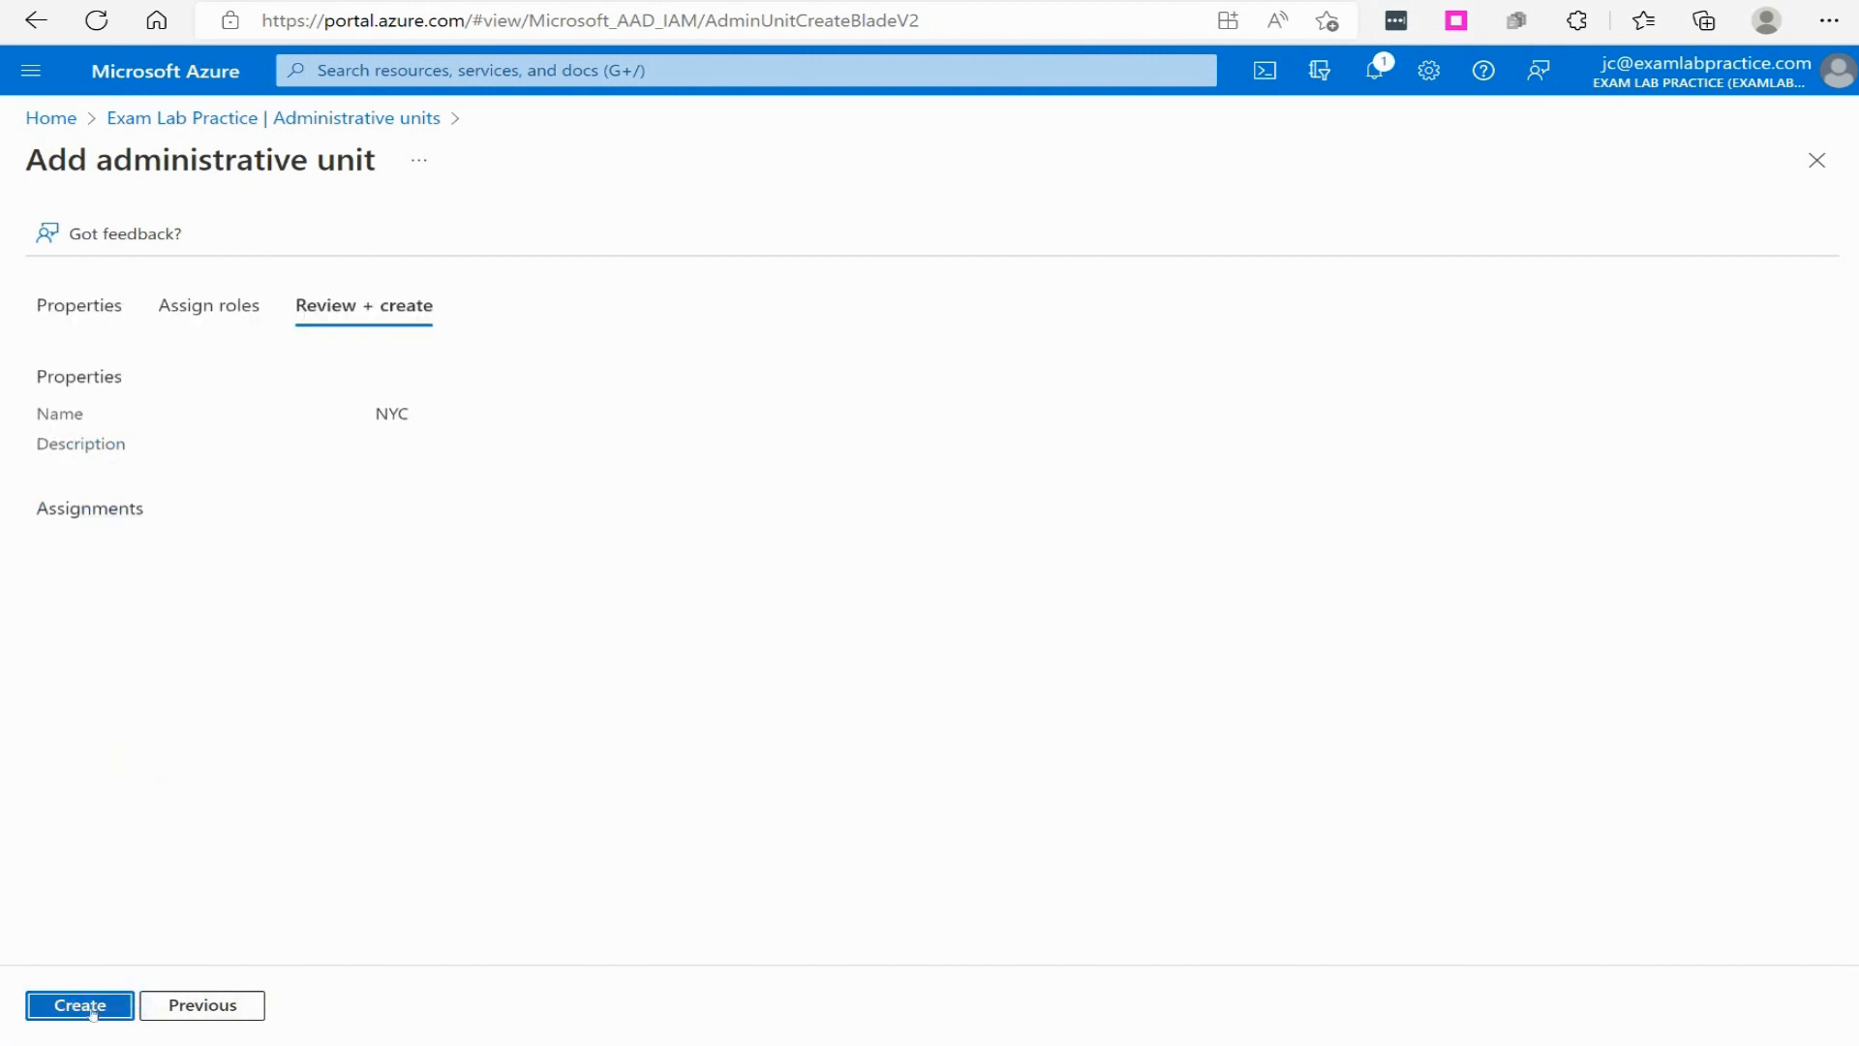
click(87, 1006)
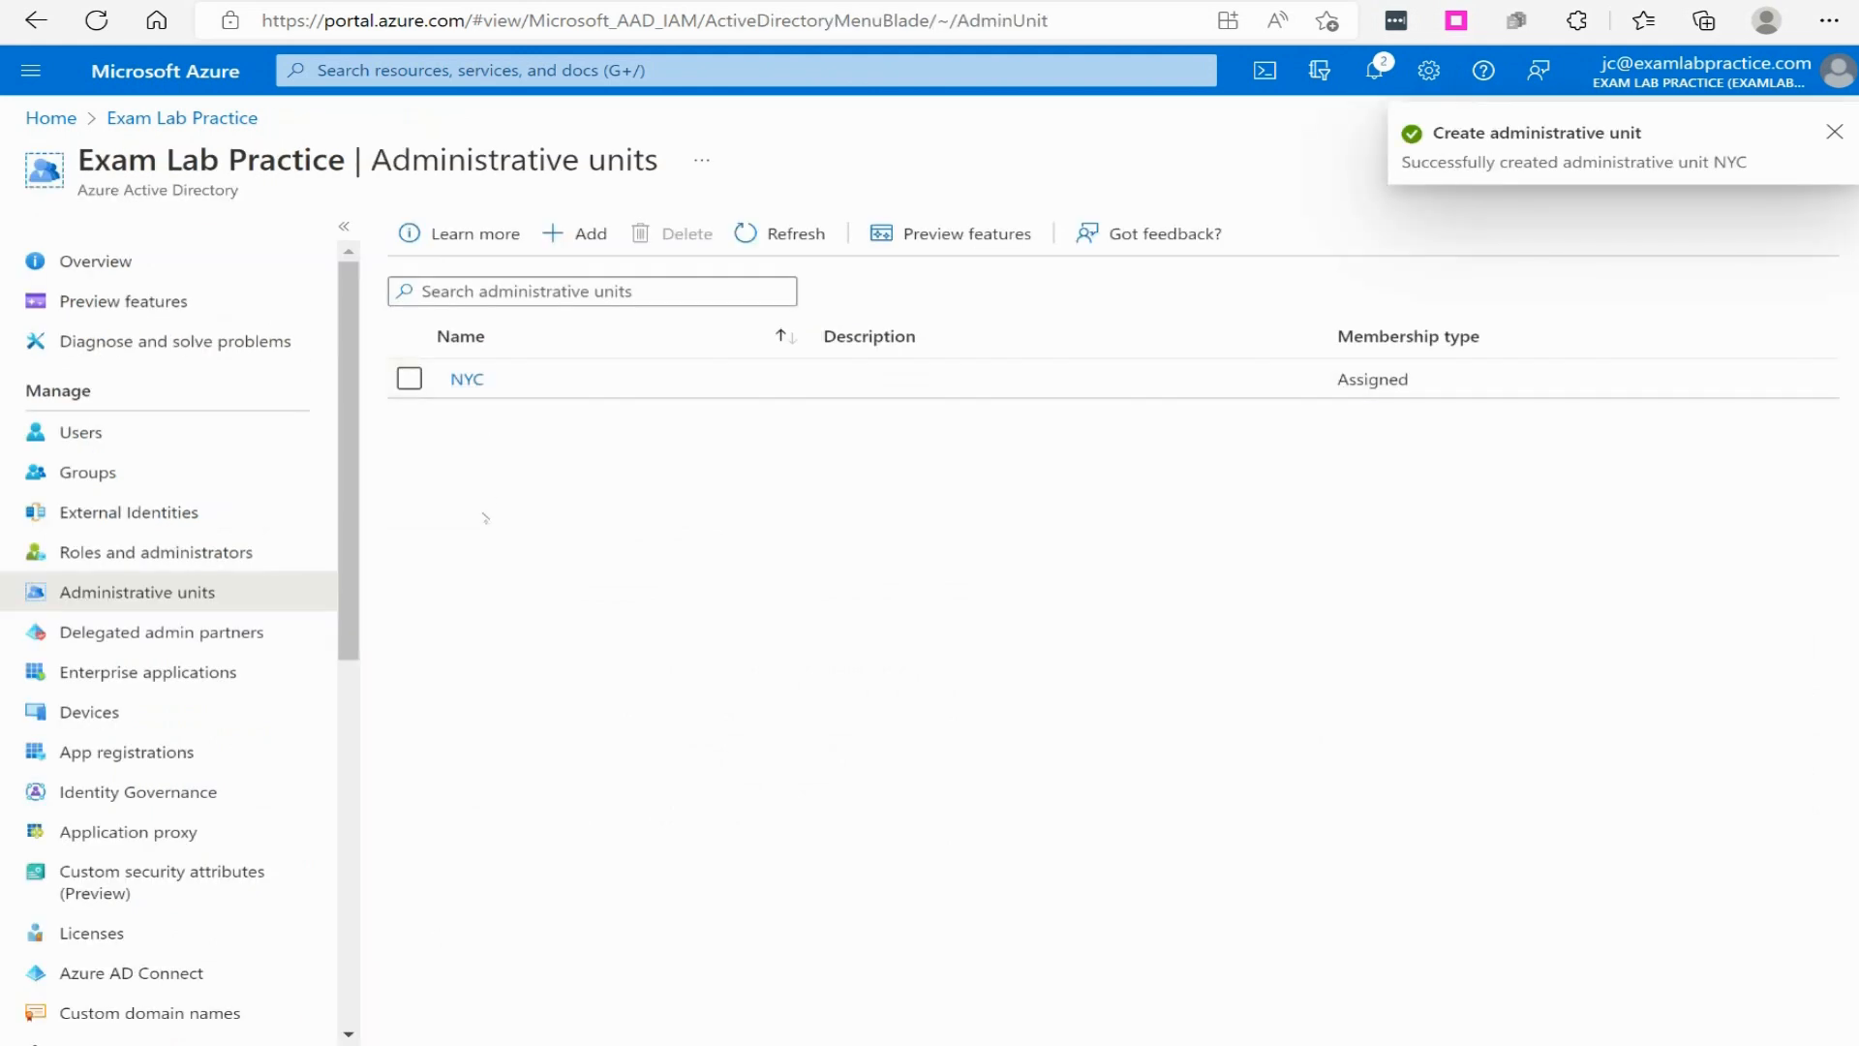
- Create a second administrative unit named ATL with no description and no role assignments
click(576, 233)
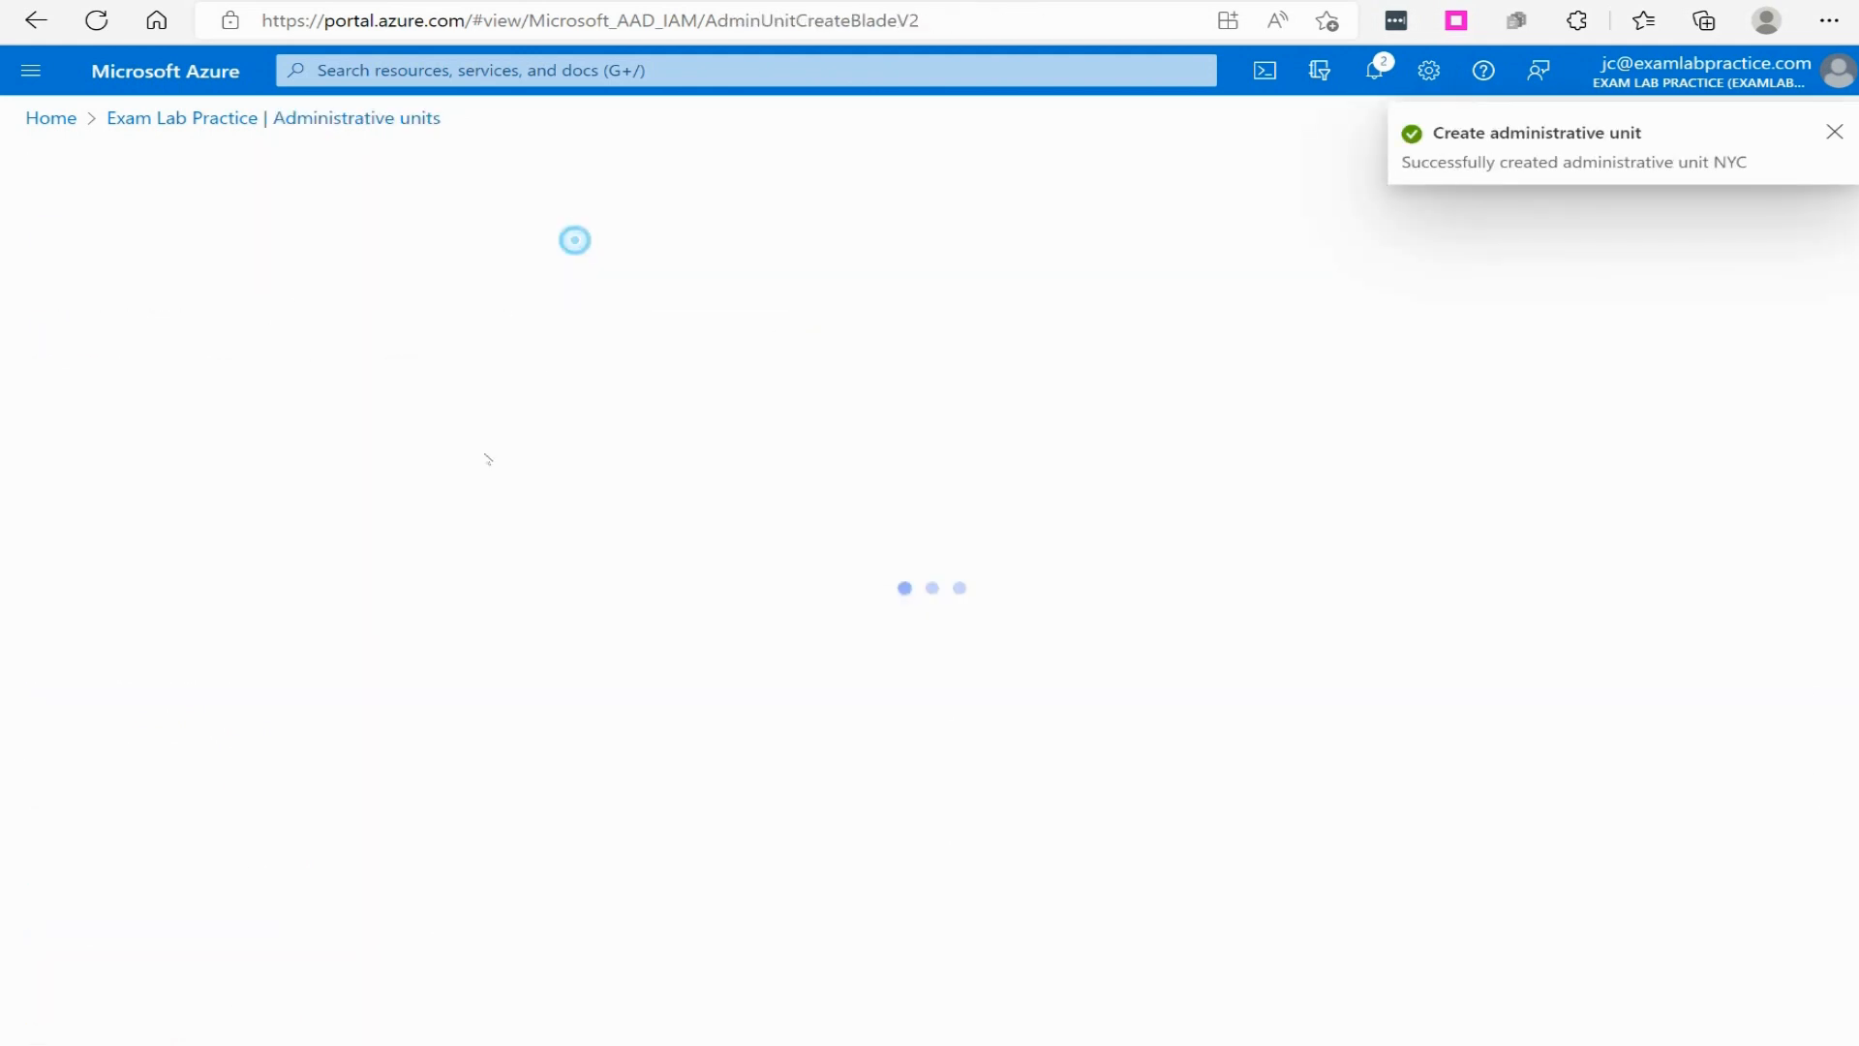
click(255, 392)
text(ATL)
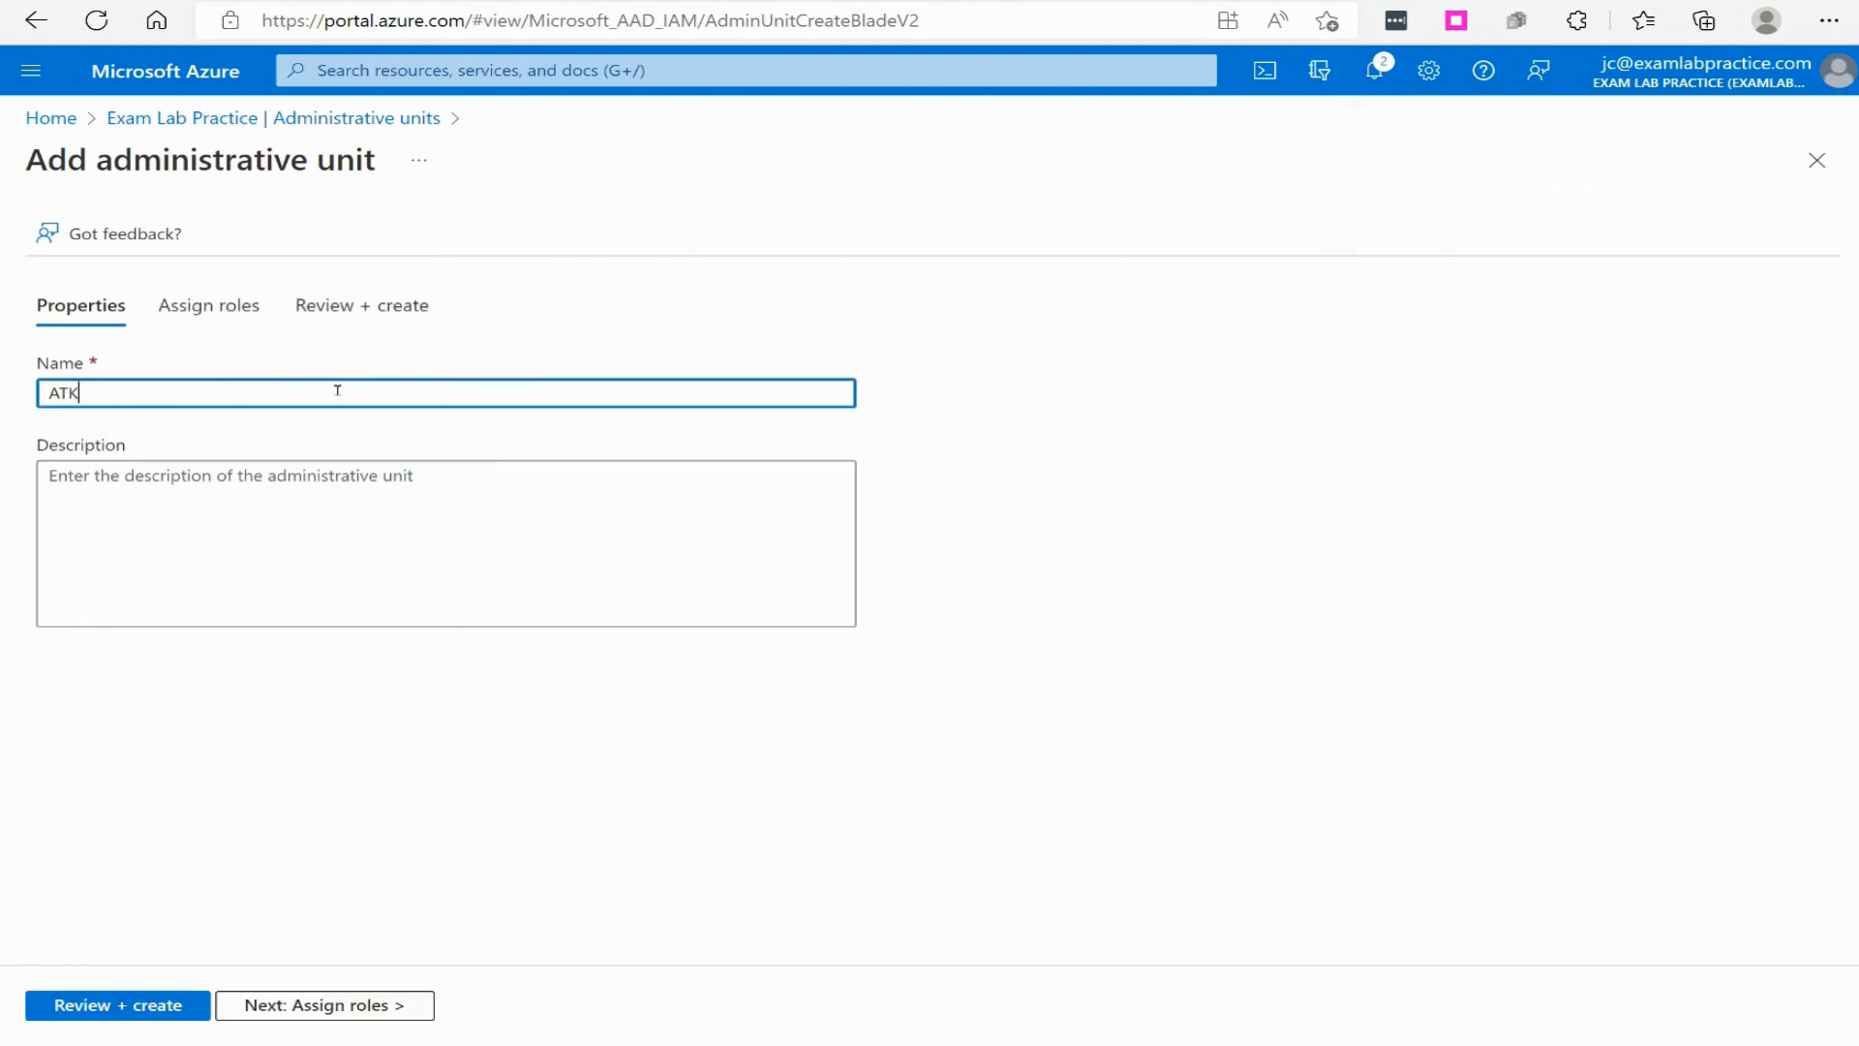
key(BackSpace)
text(L)
click(142, 1003)
click(124, 1007)
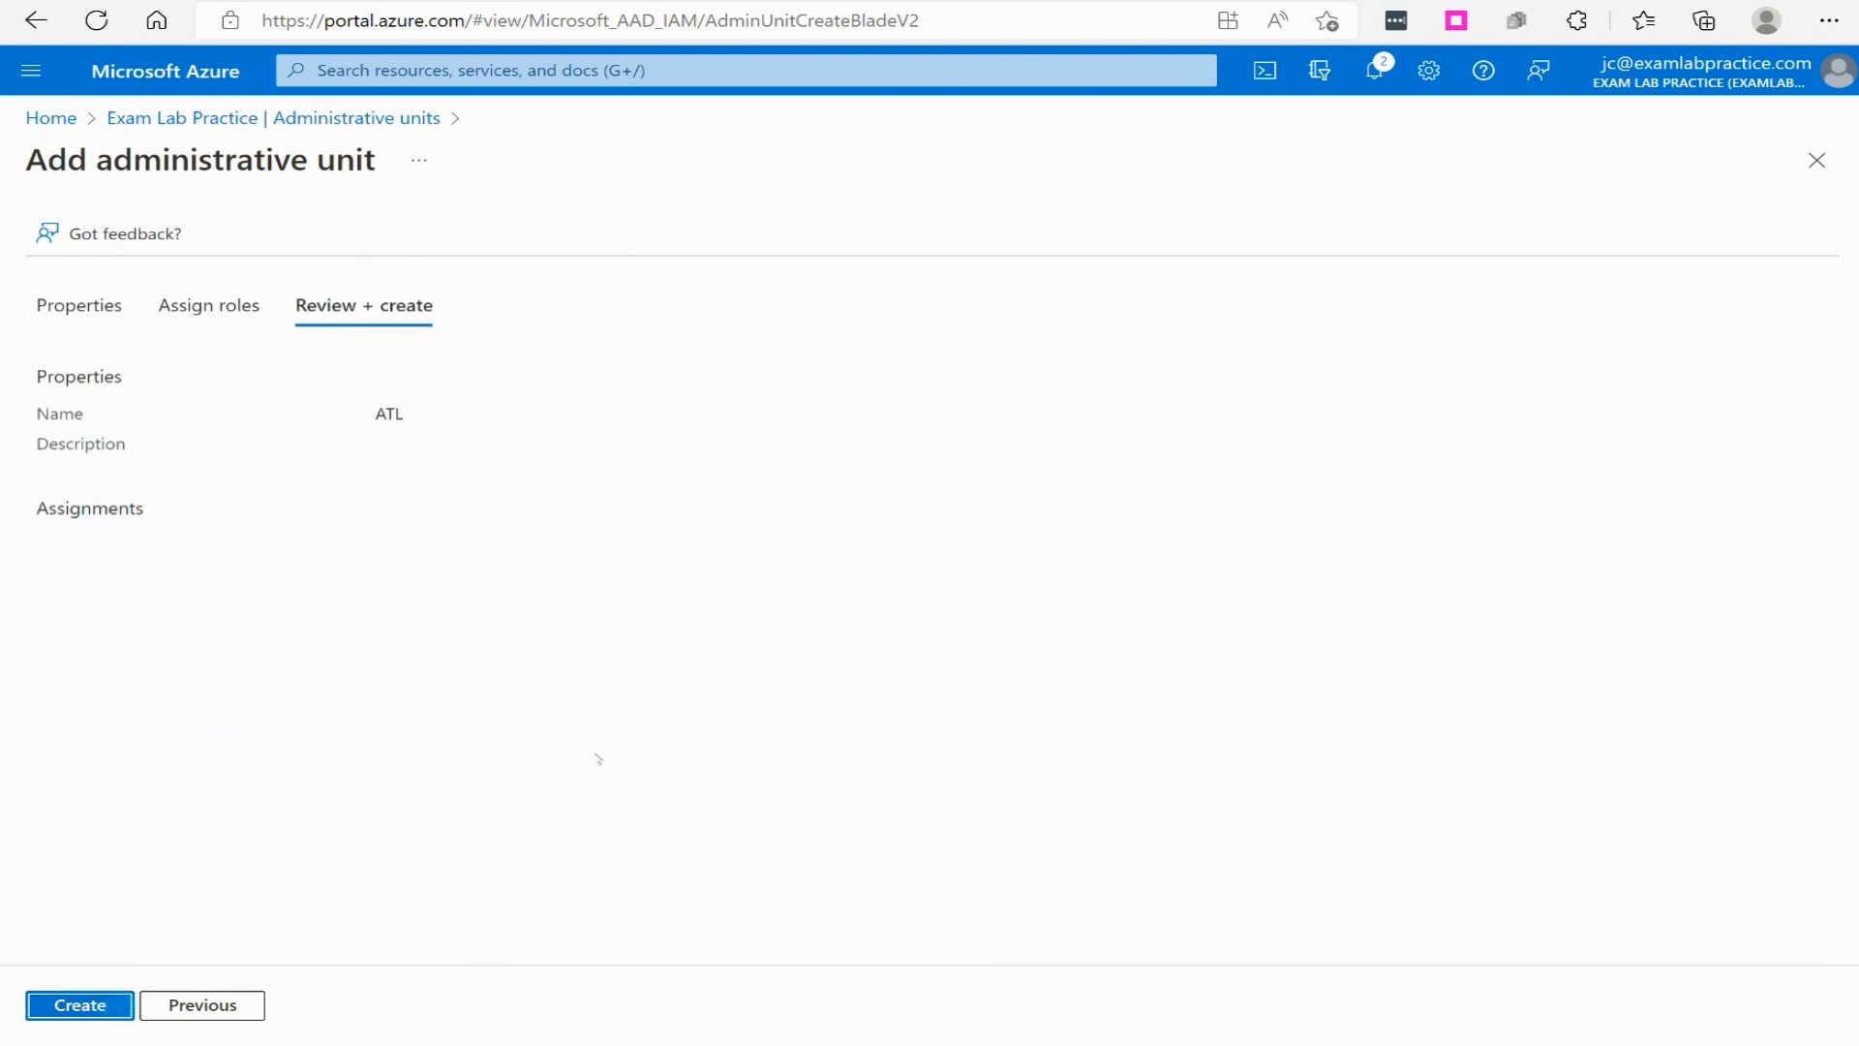
click(105, 994)
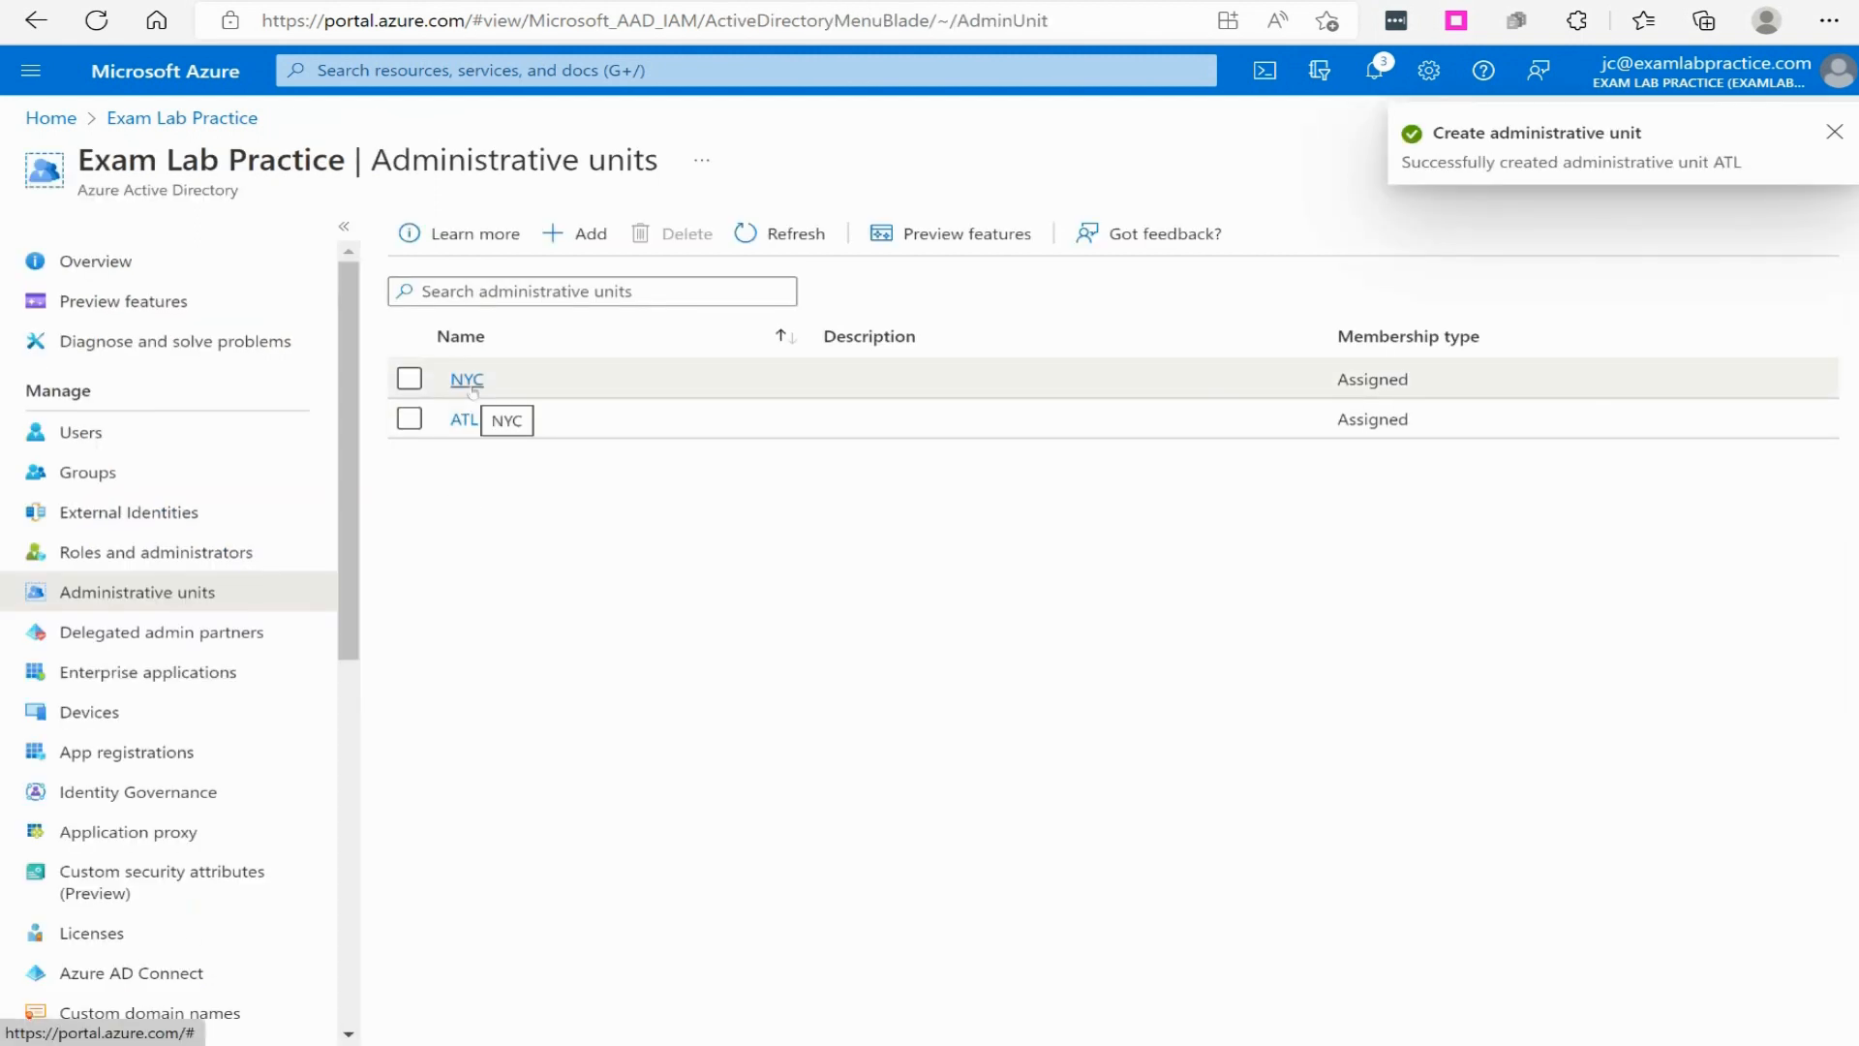
- Add one existing directory user as a member of the NYC administrative unit
click(470, 383)
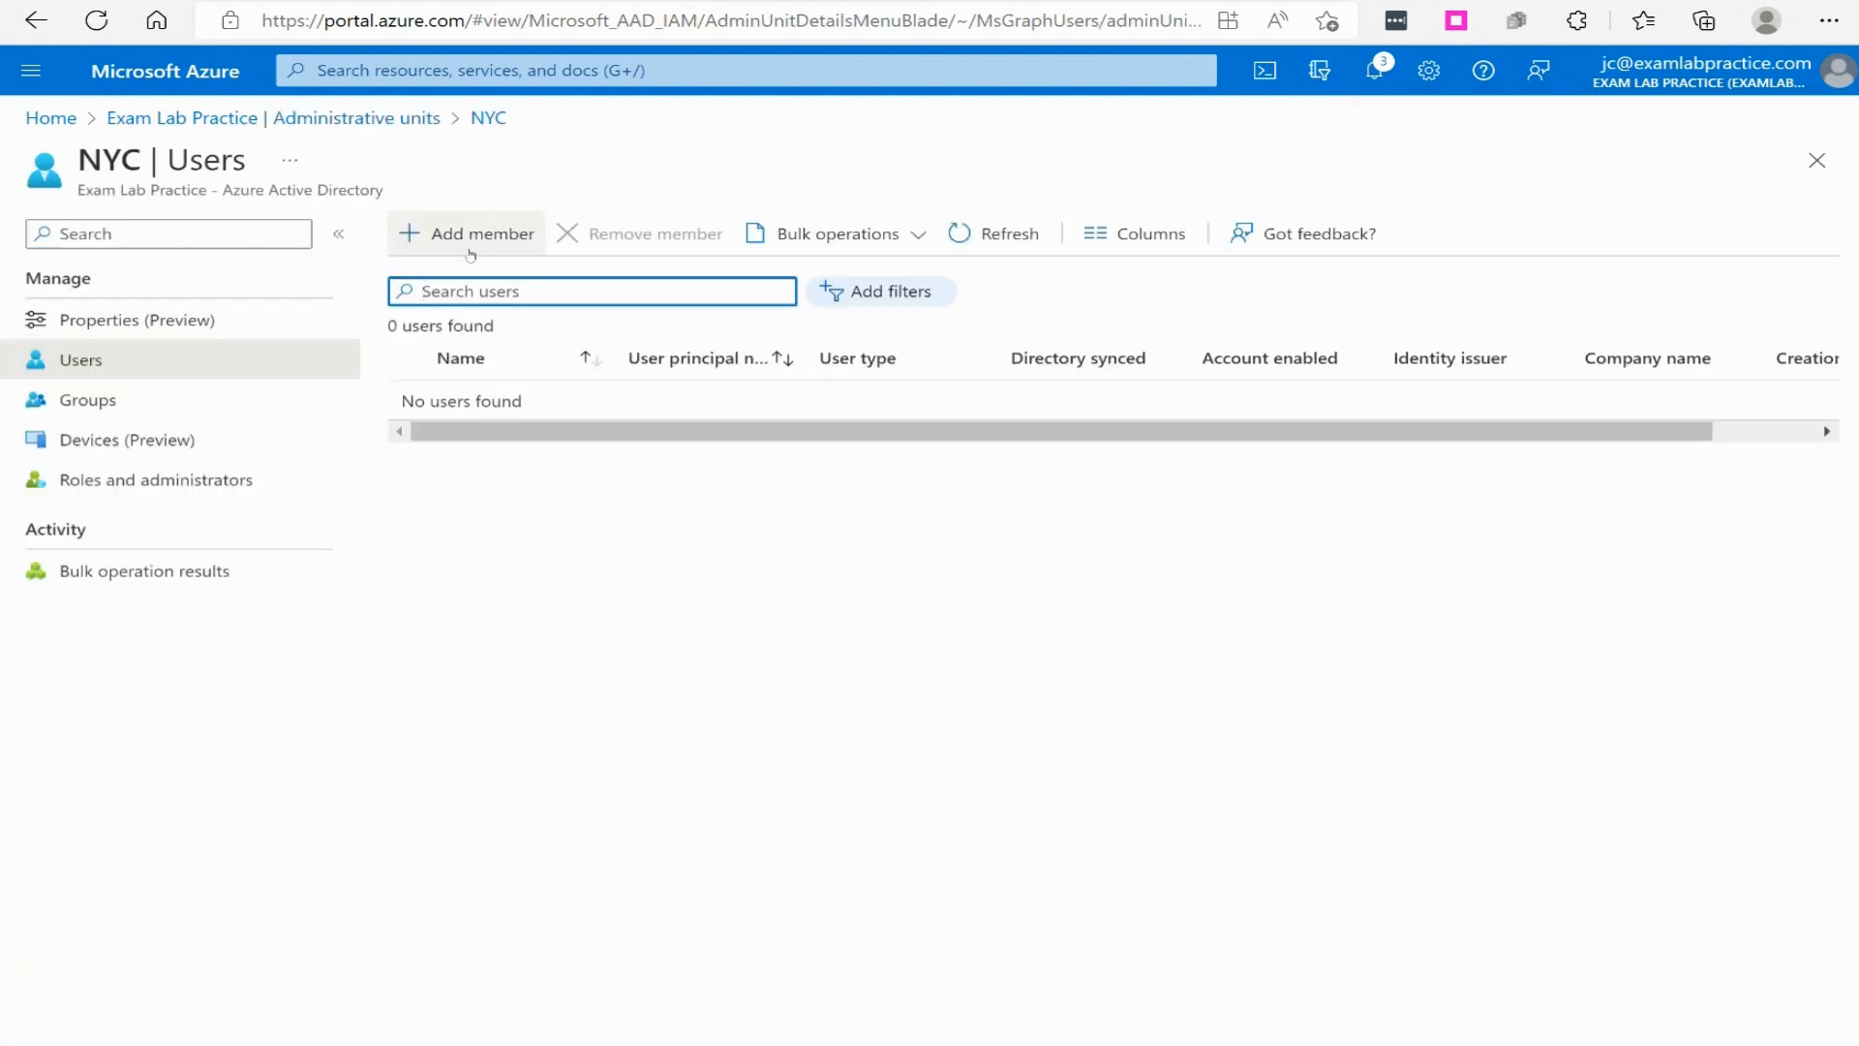
click(474, 239)
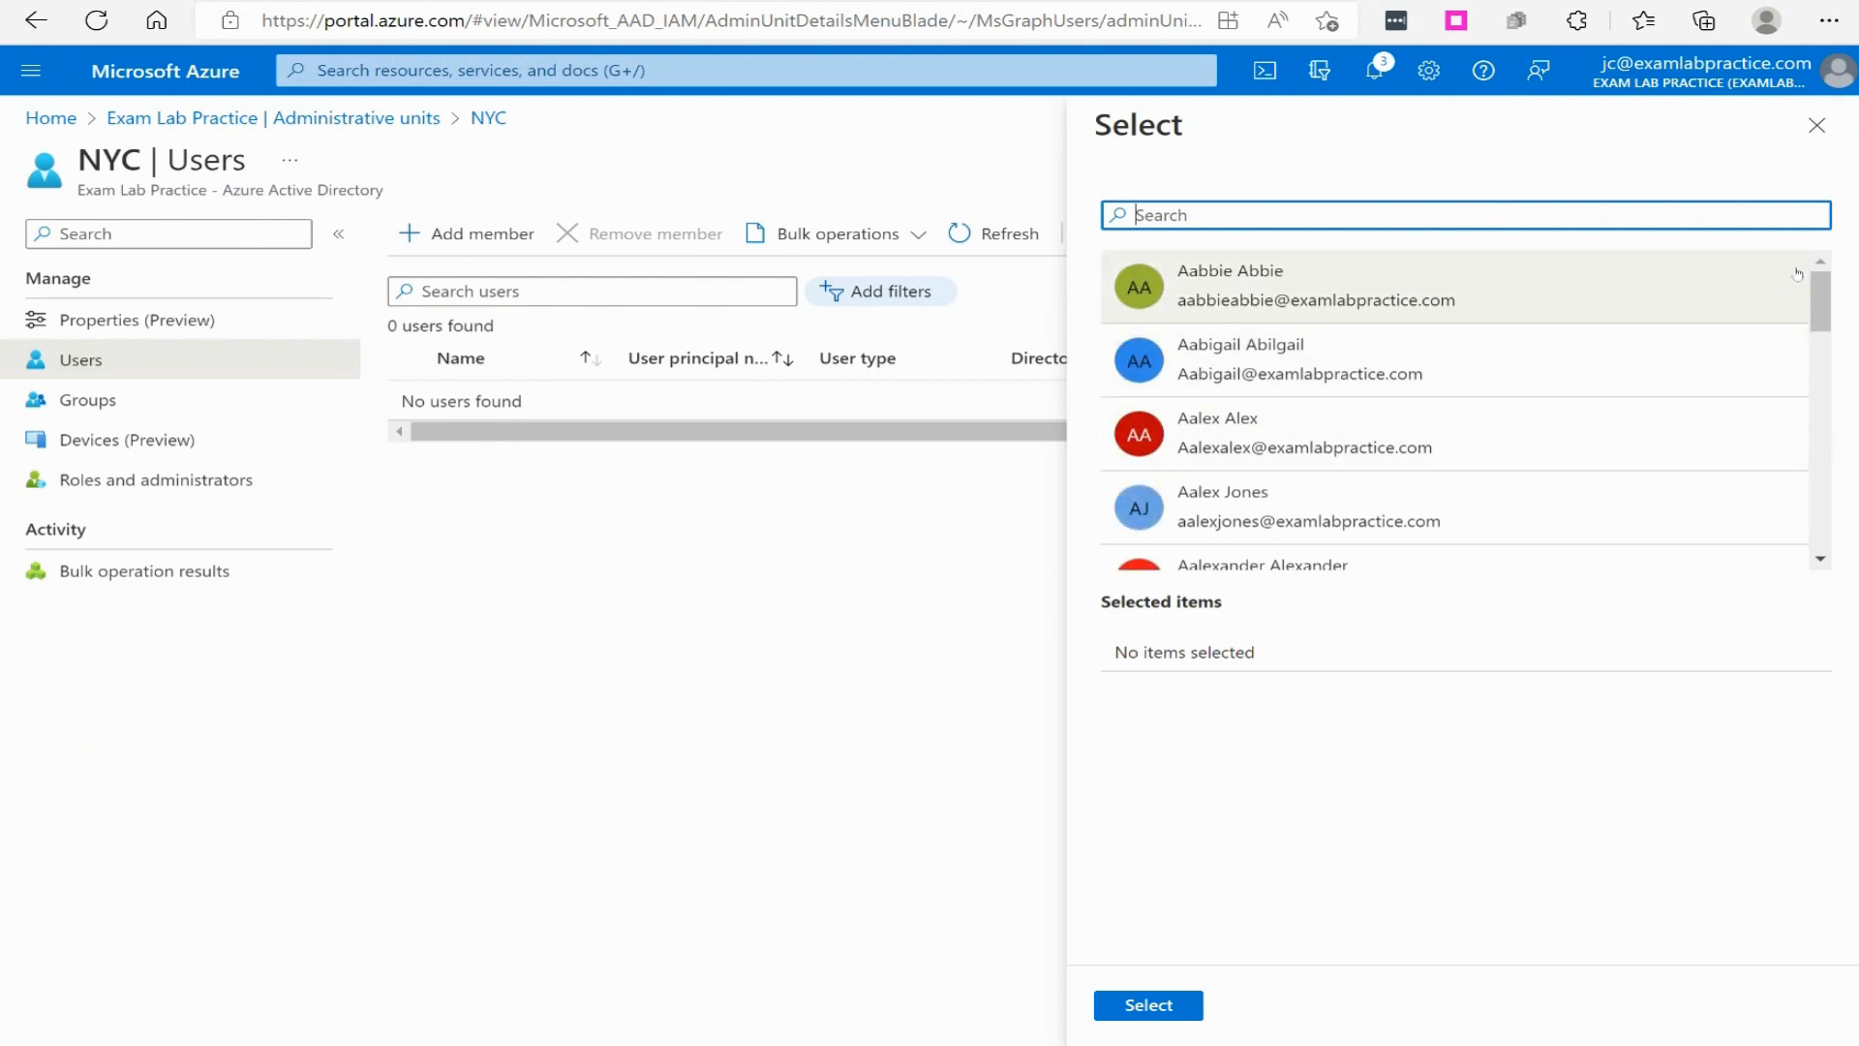
drag(1816, 300, 1820, 428)
click(1452, 360)
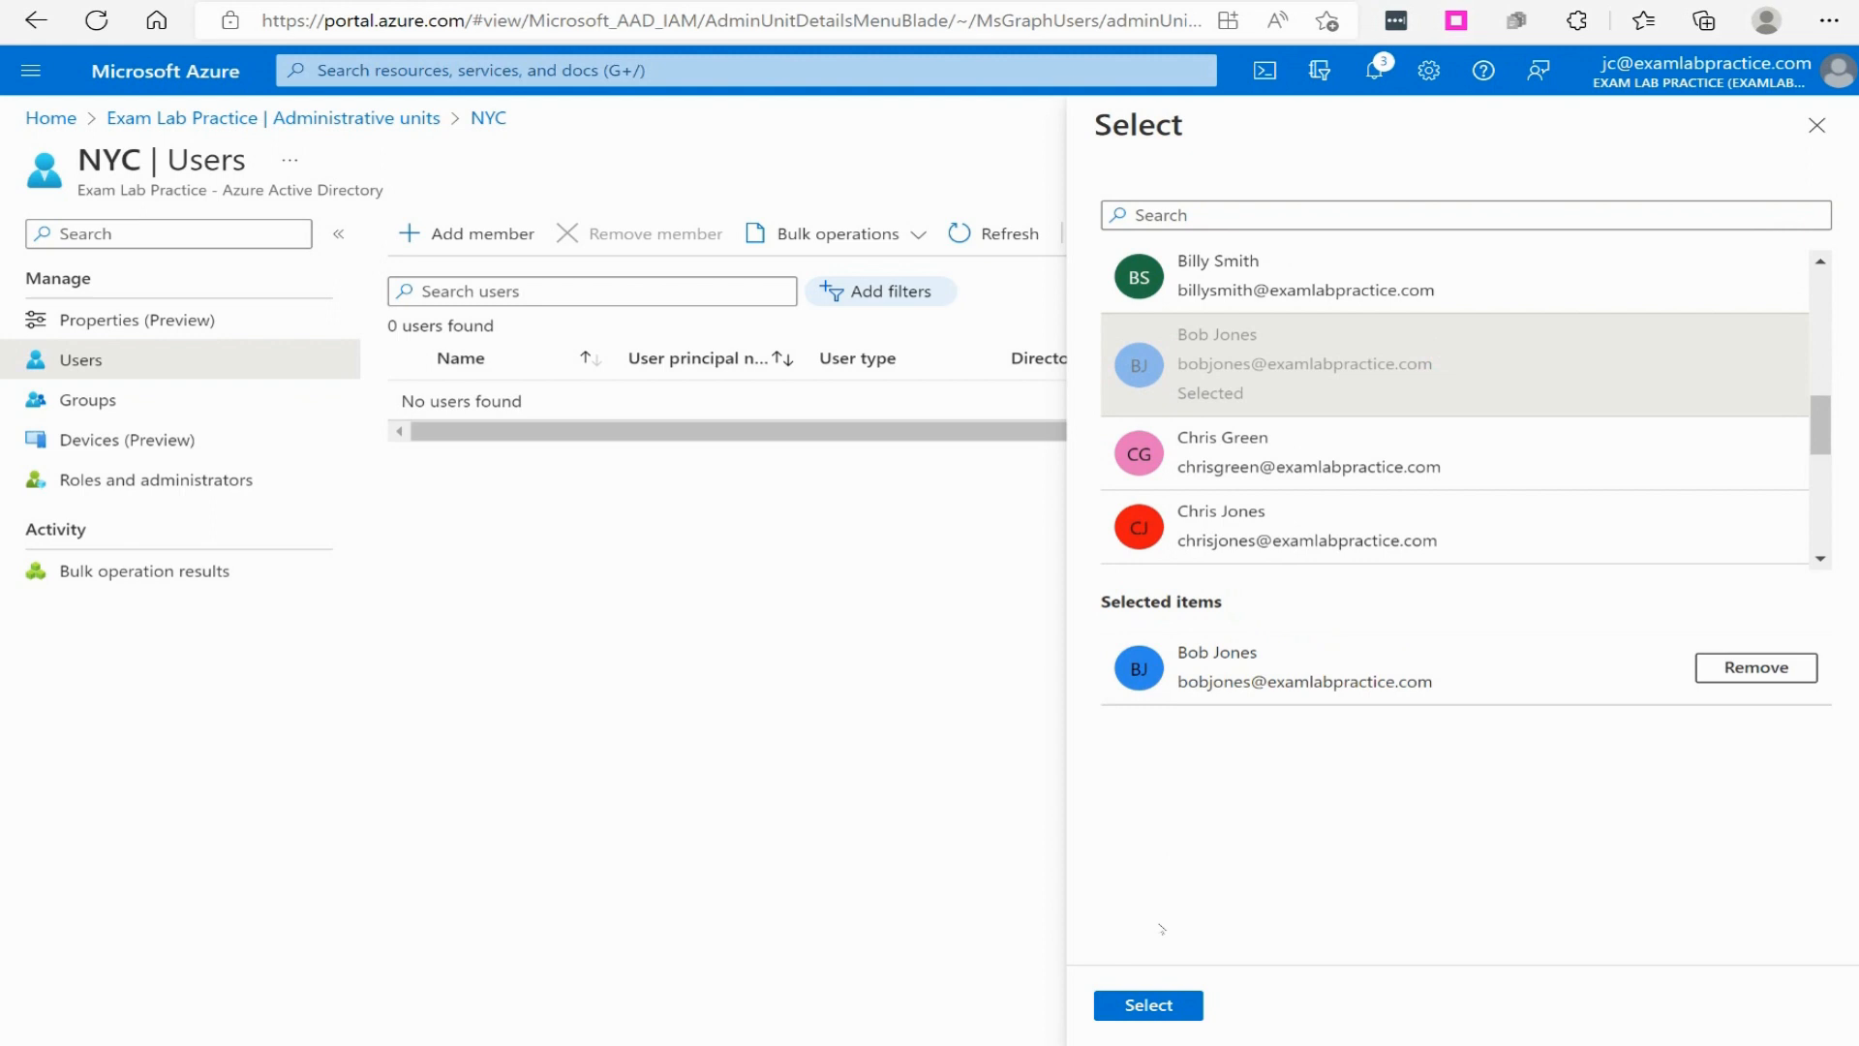
click(1150, 1005)
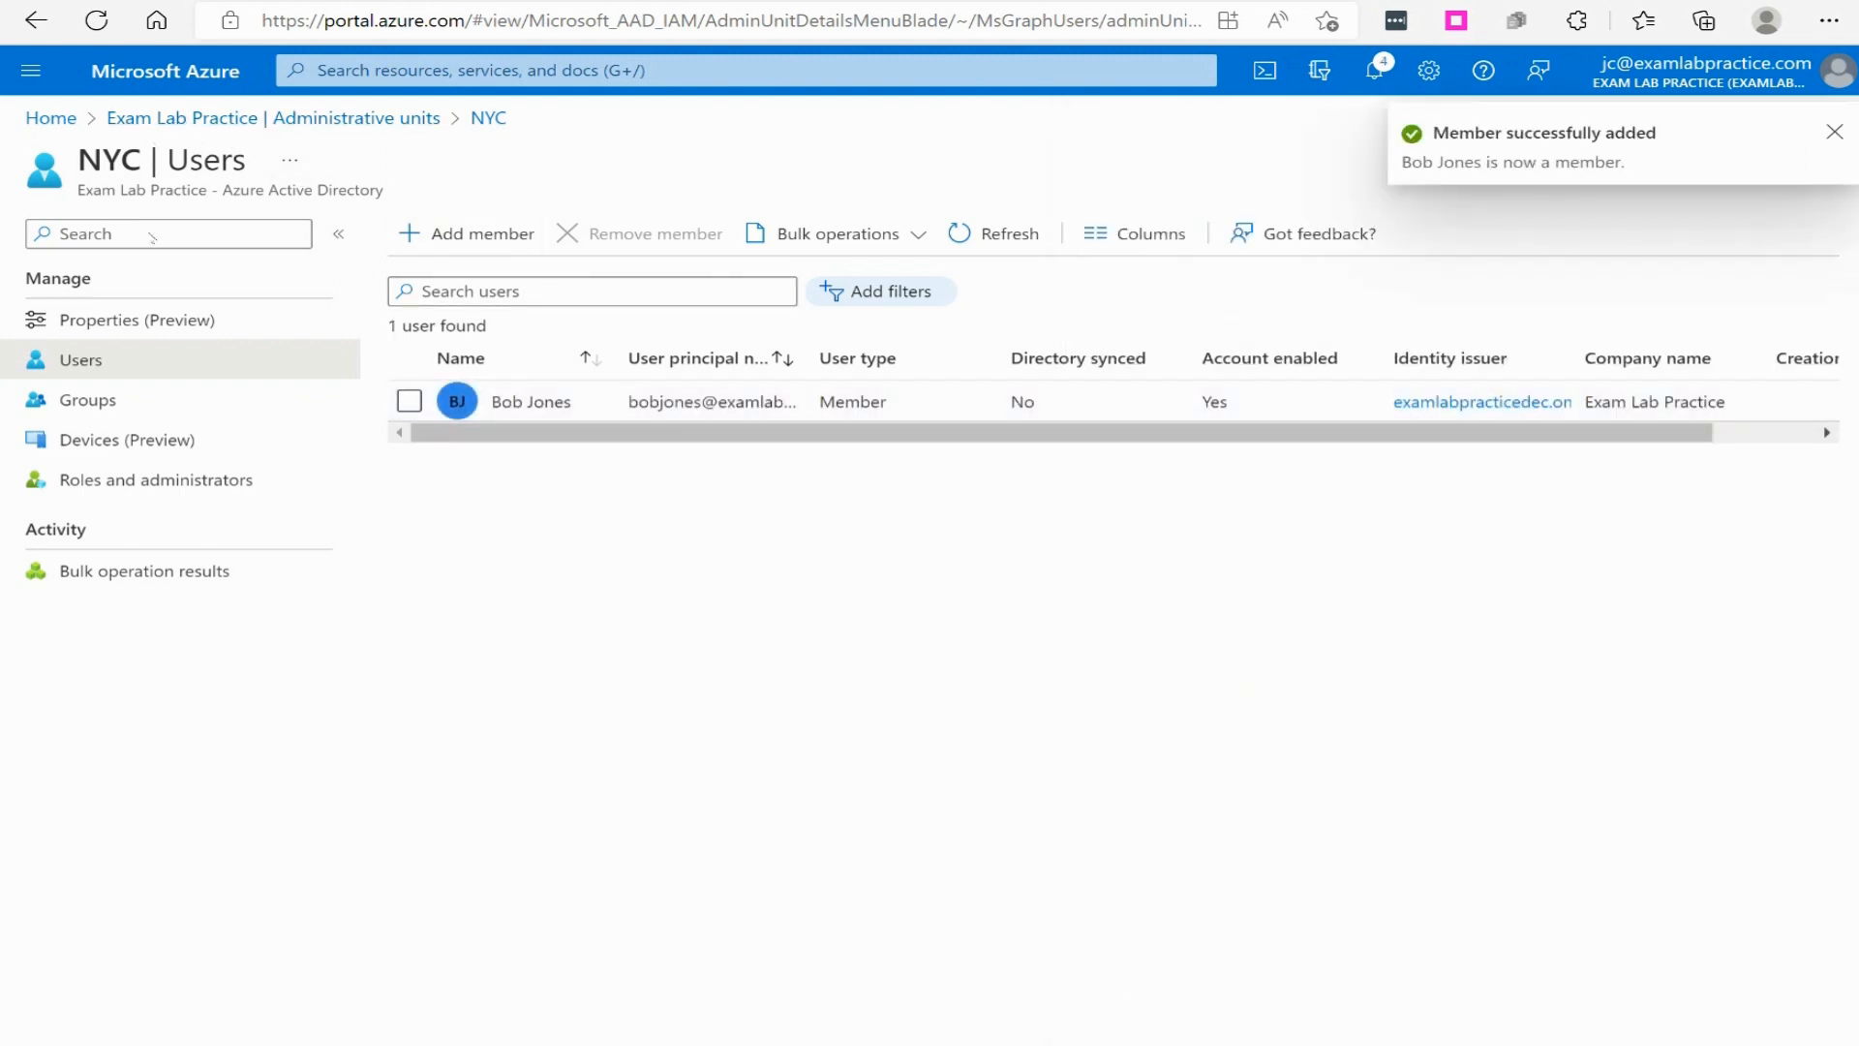
- Return to the administrative units list and add a different existing user as a member of the ATL unit
click(230, 117)
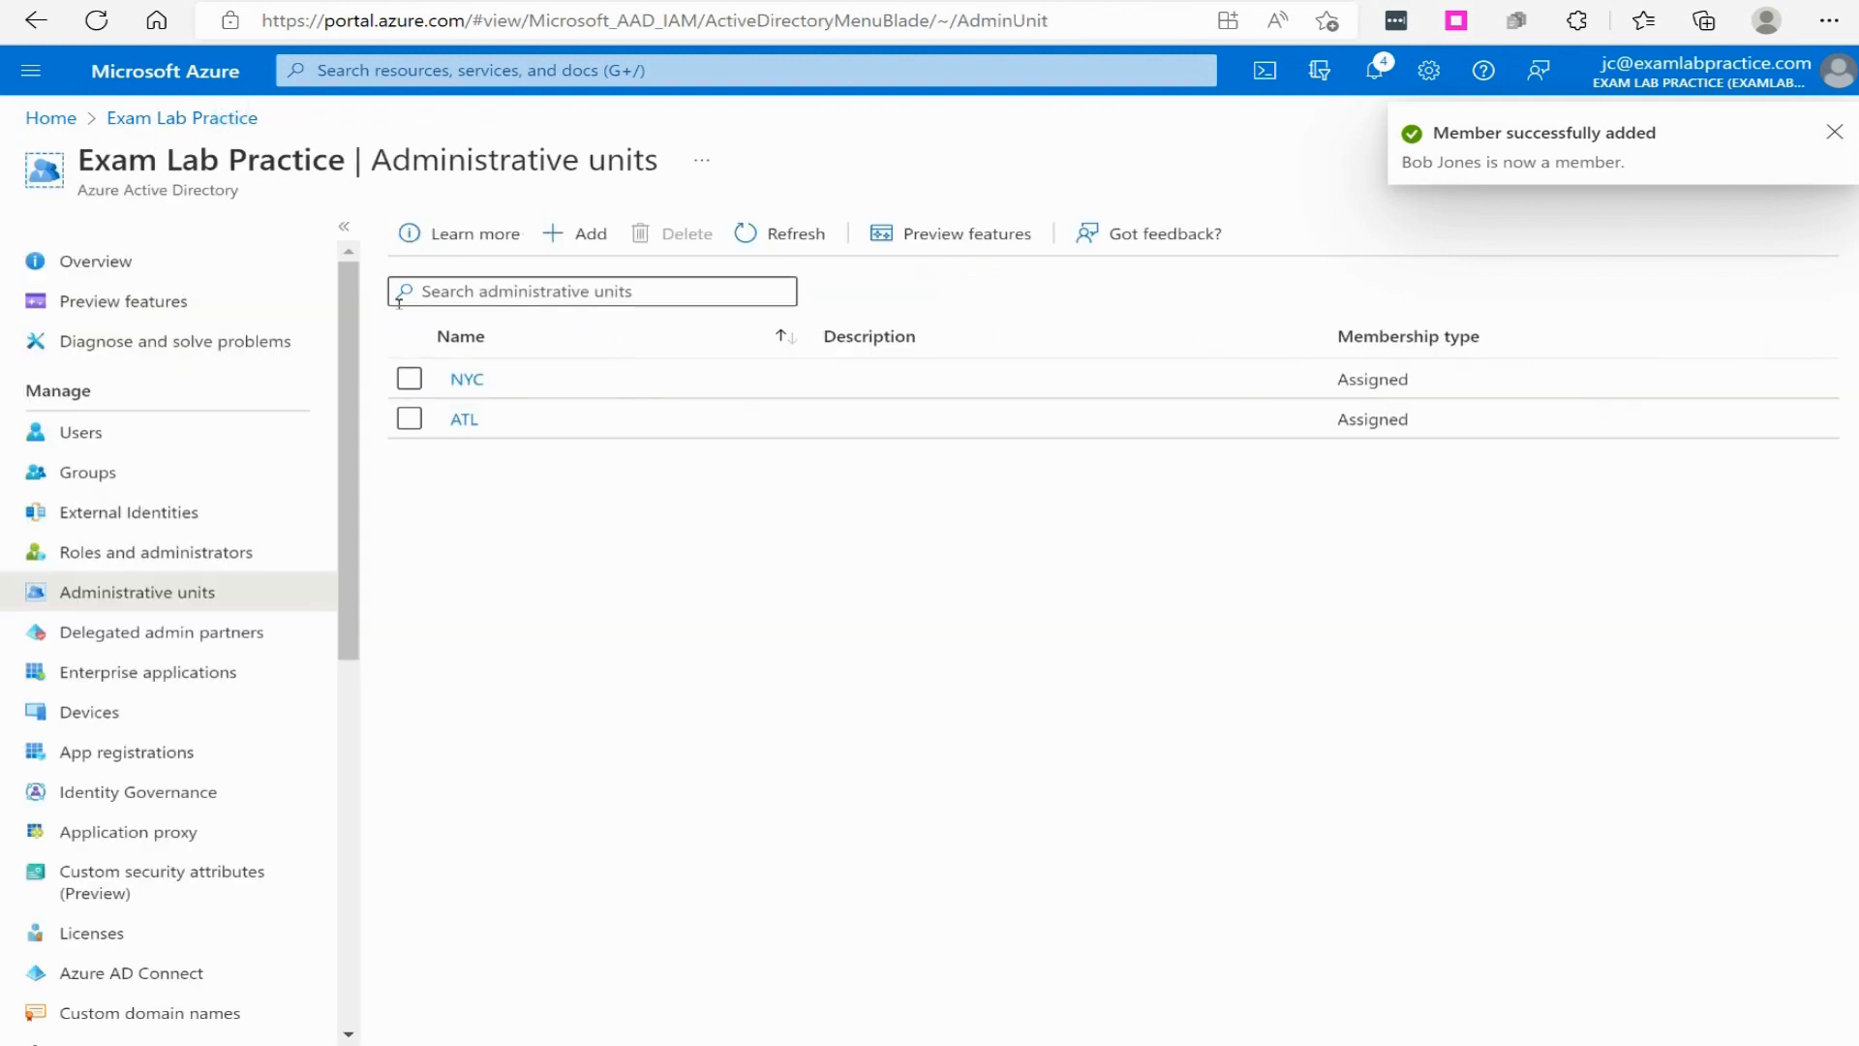
click(465, 420)
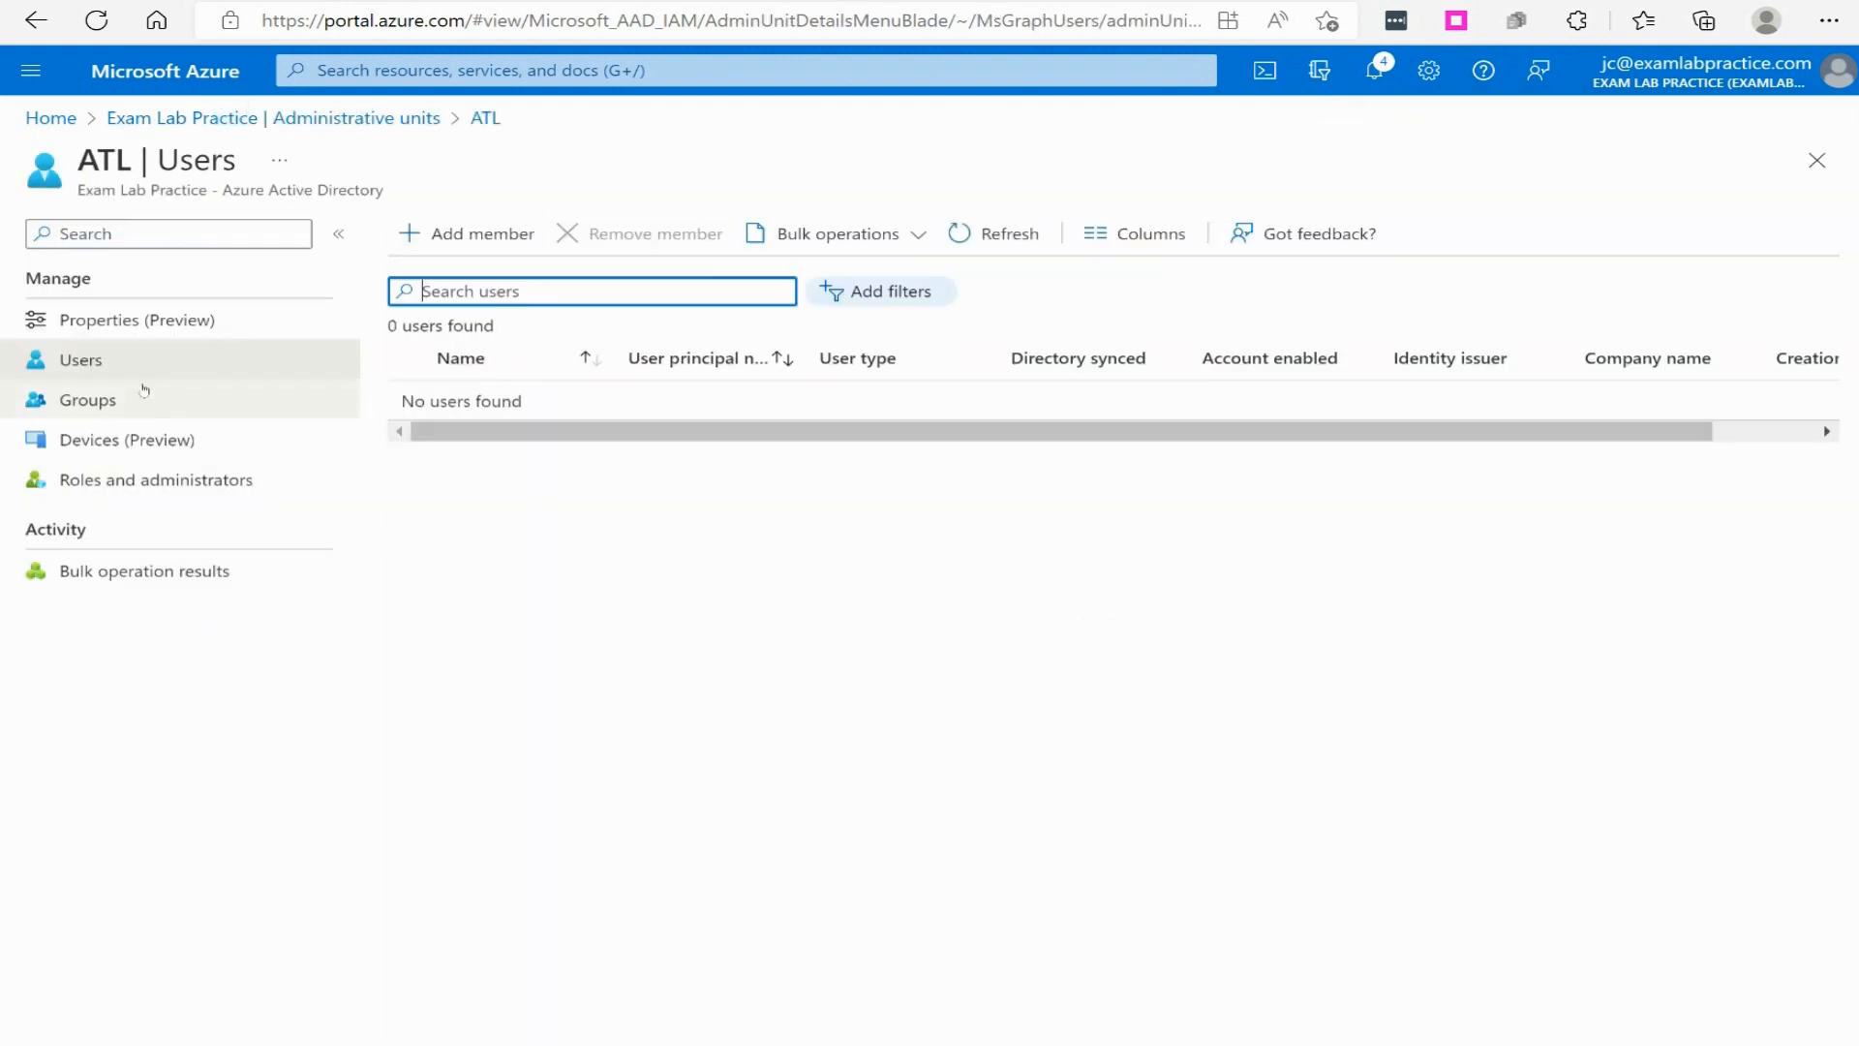
click(471, 234)
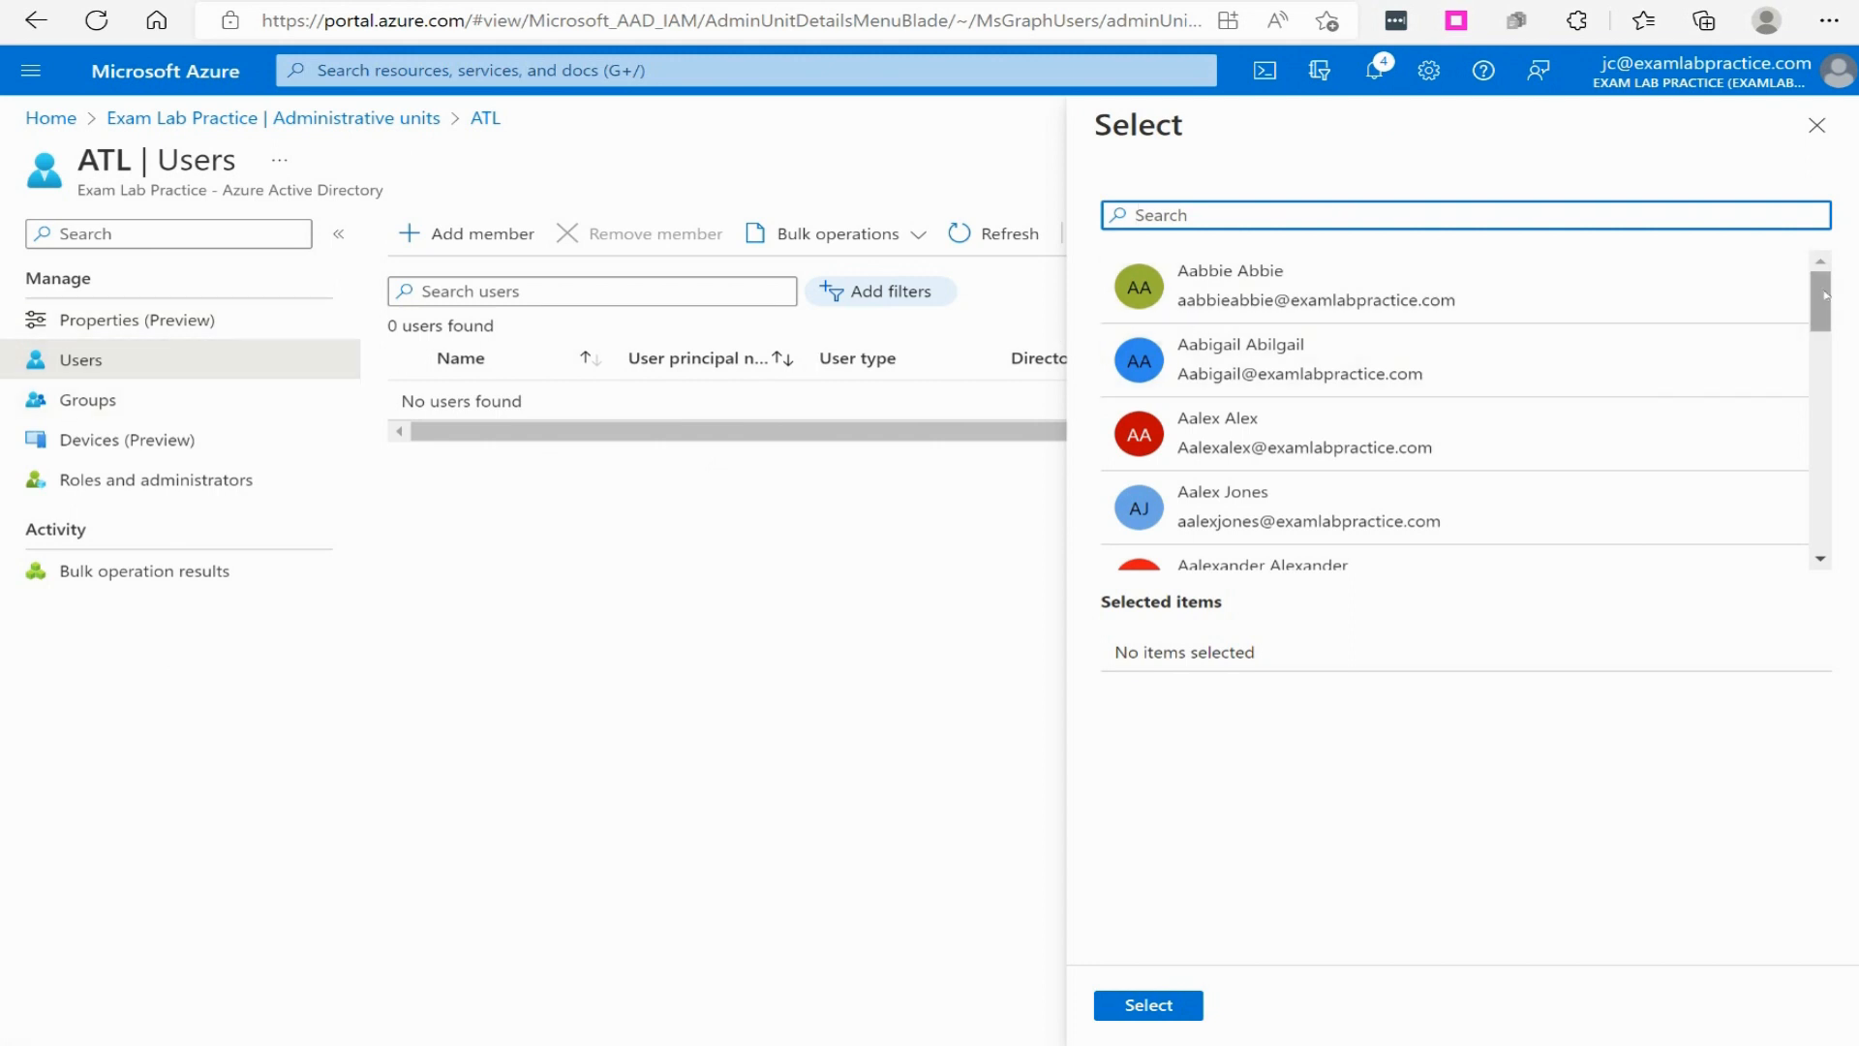
drag(1830, 288, 1814, 497)
click(1356, 415)
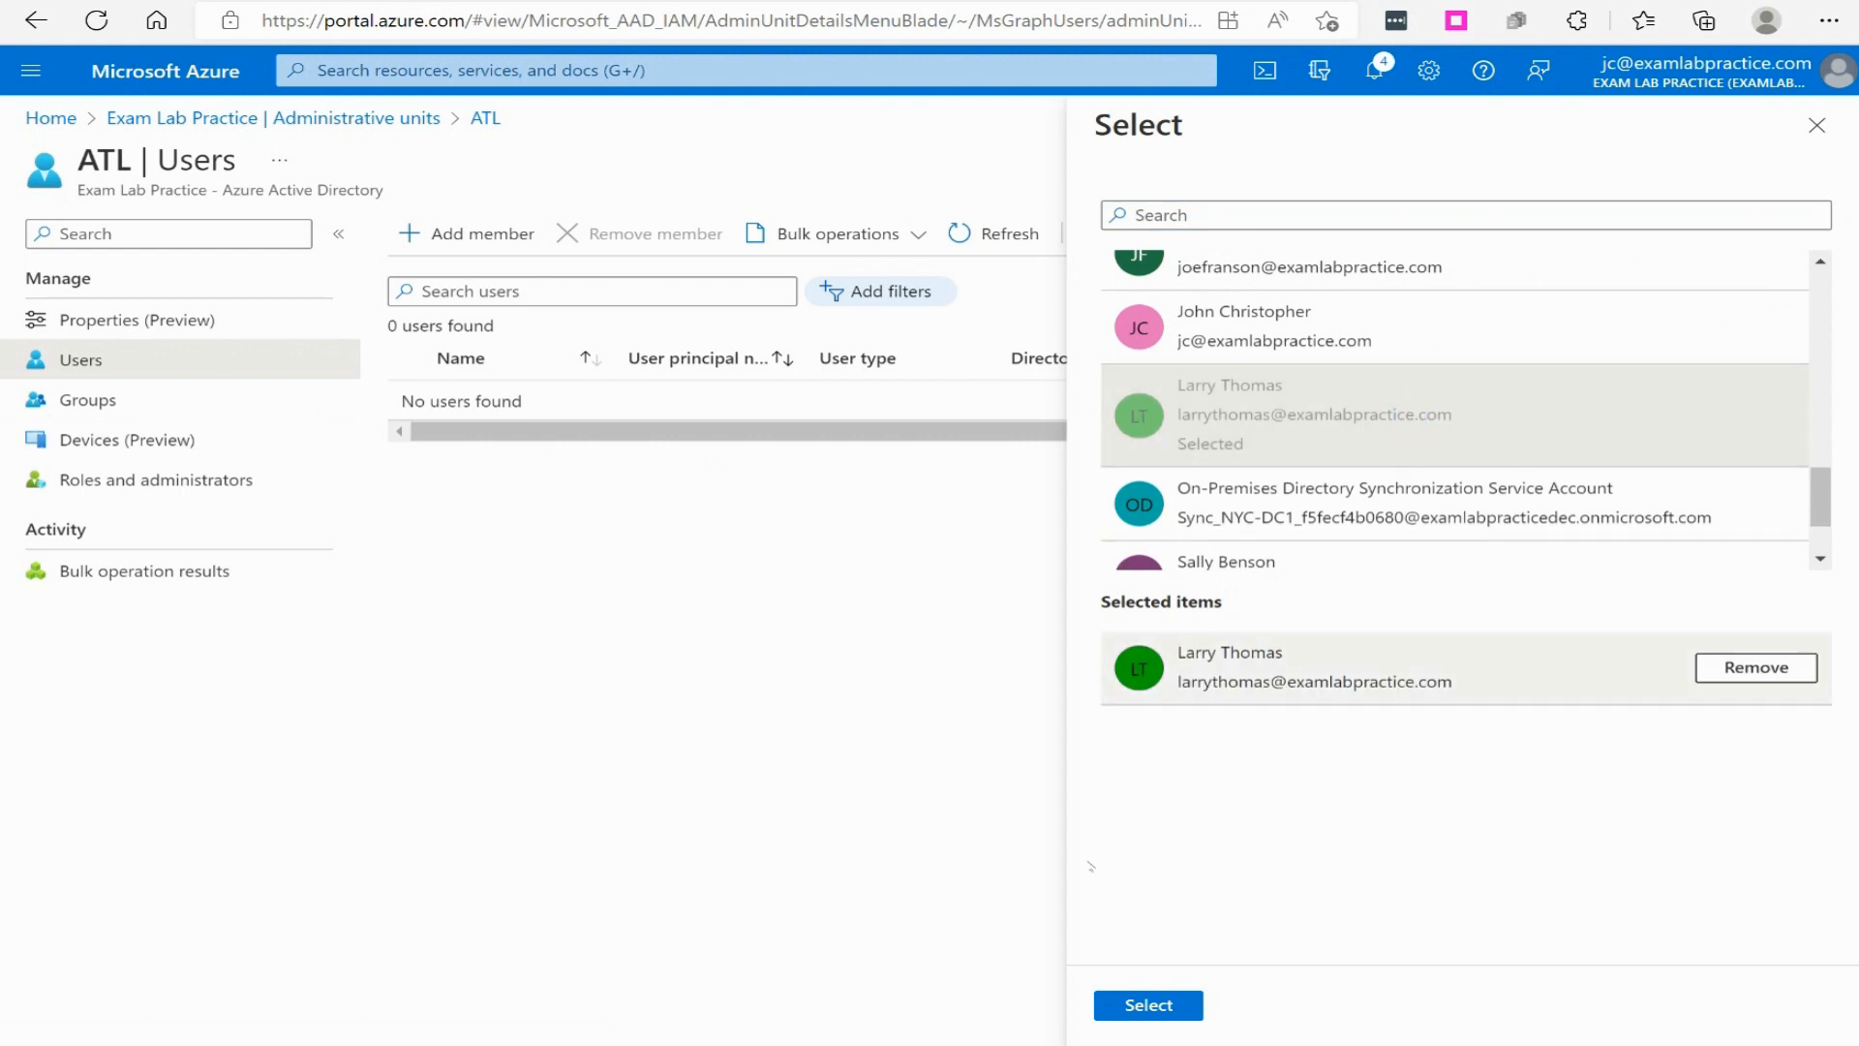
click(1138, 1004)
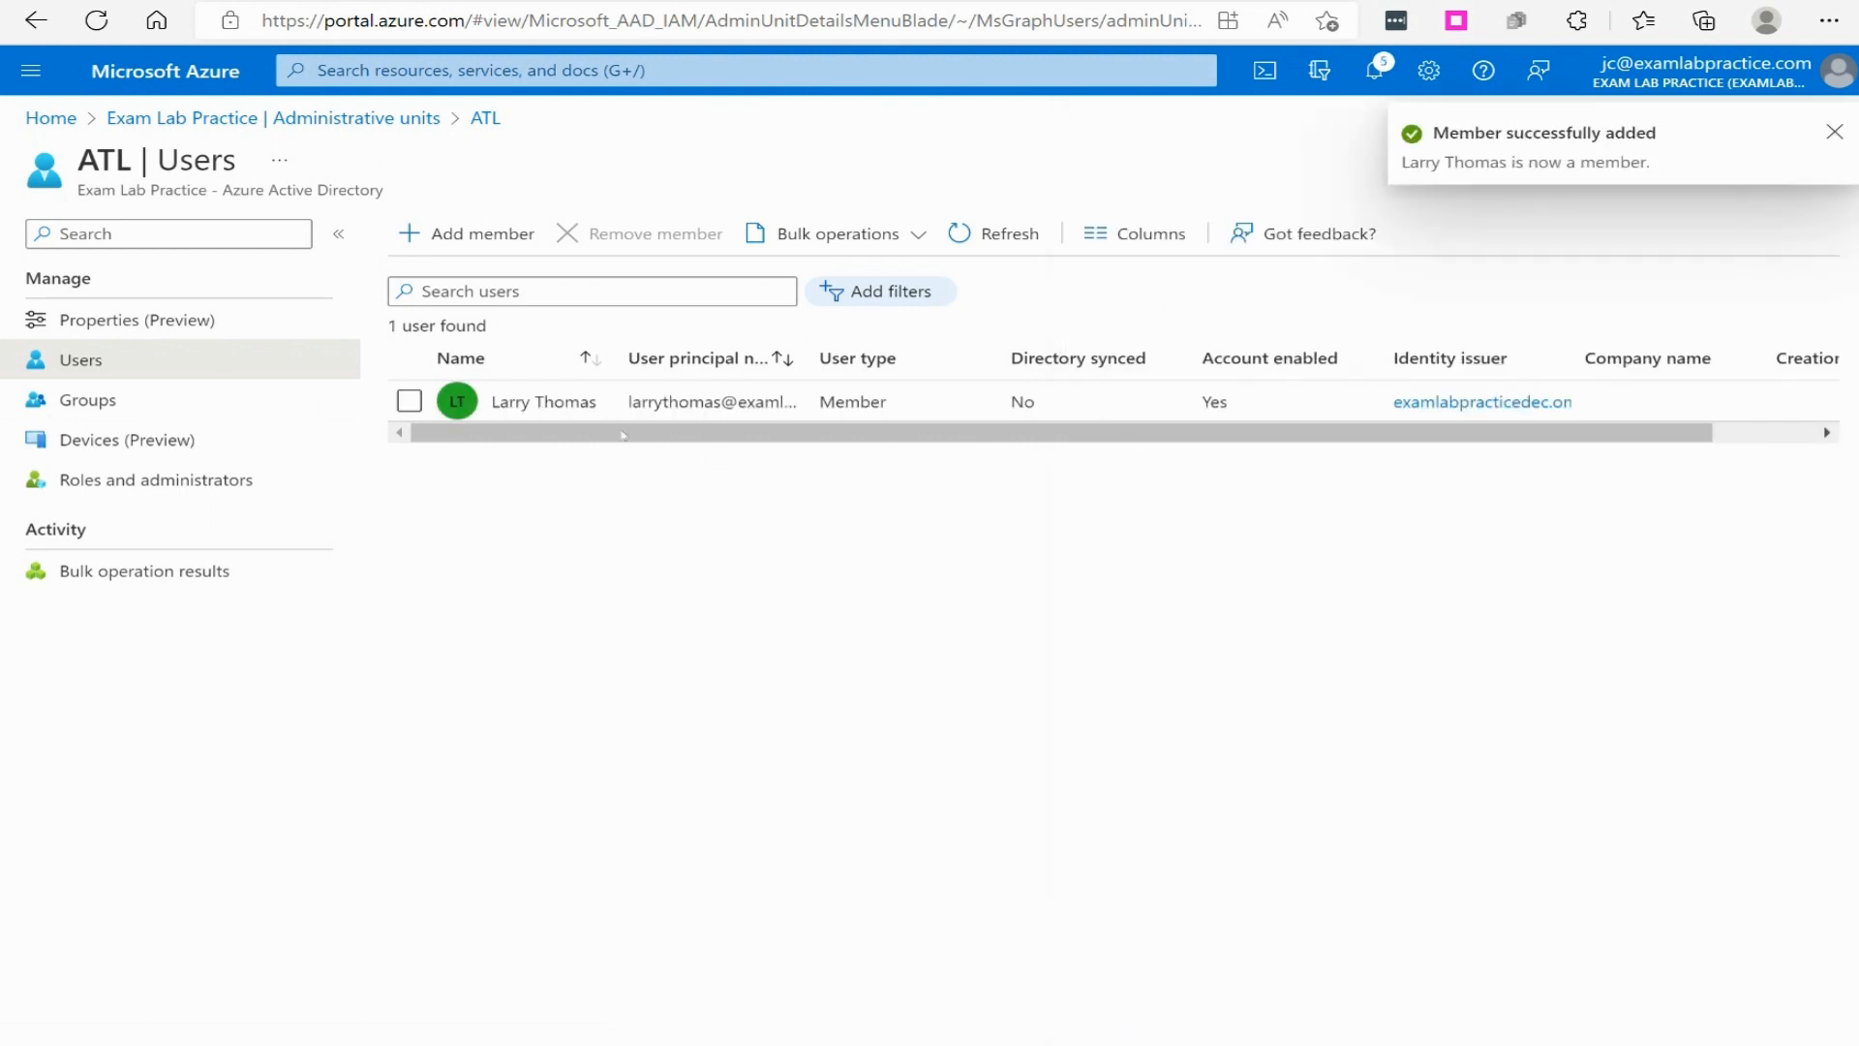
- Start a new User administrator role assignment scoped to the NYC administrative unit
click(354, 123)
click(466, 378)
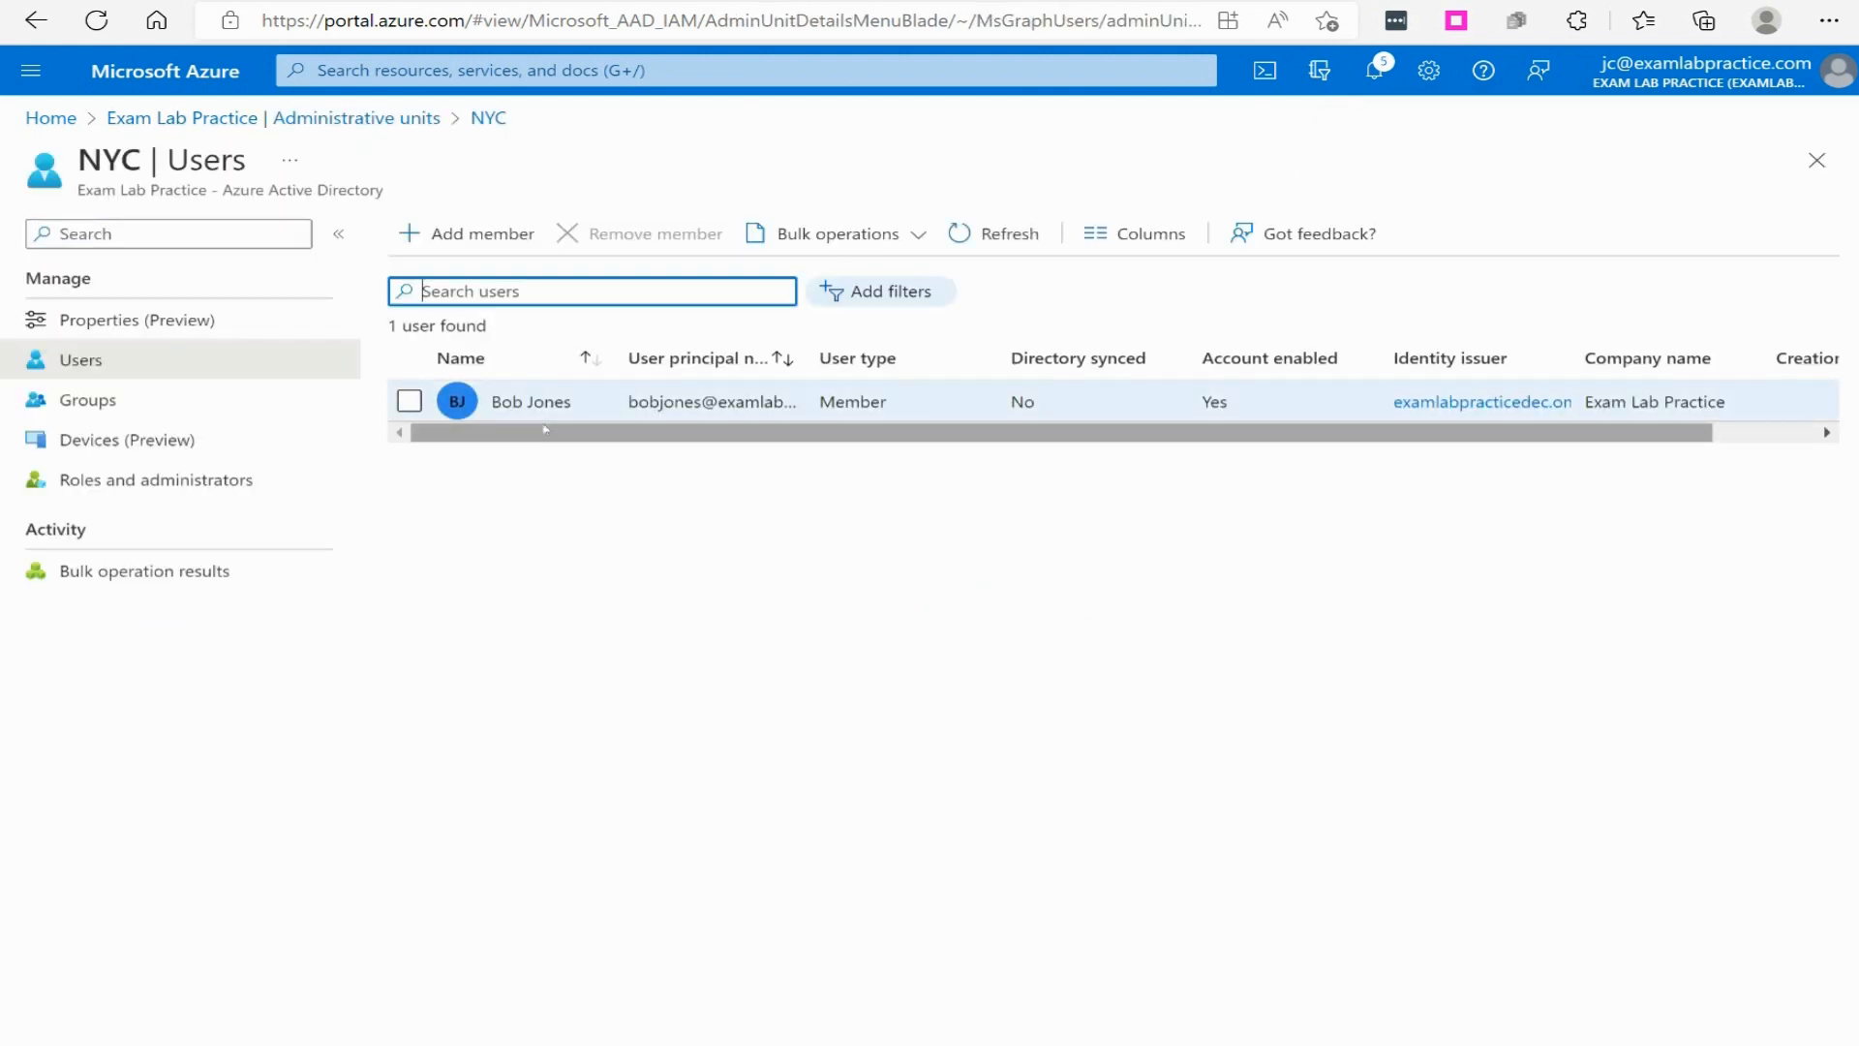
click(102, 482)
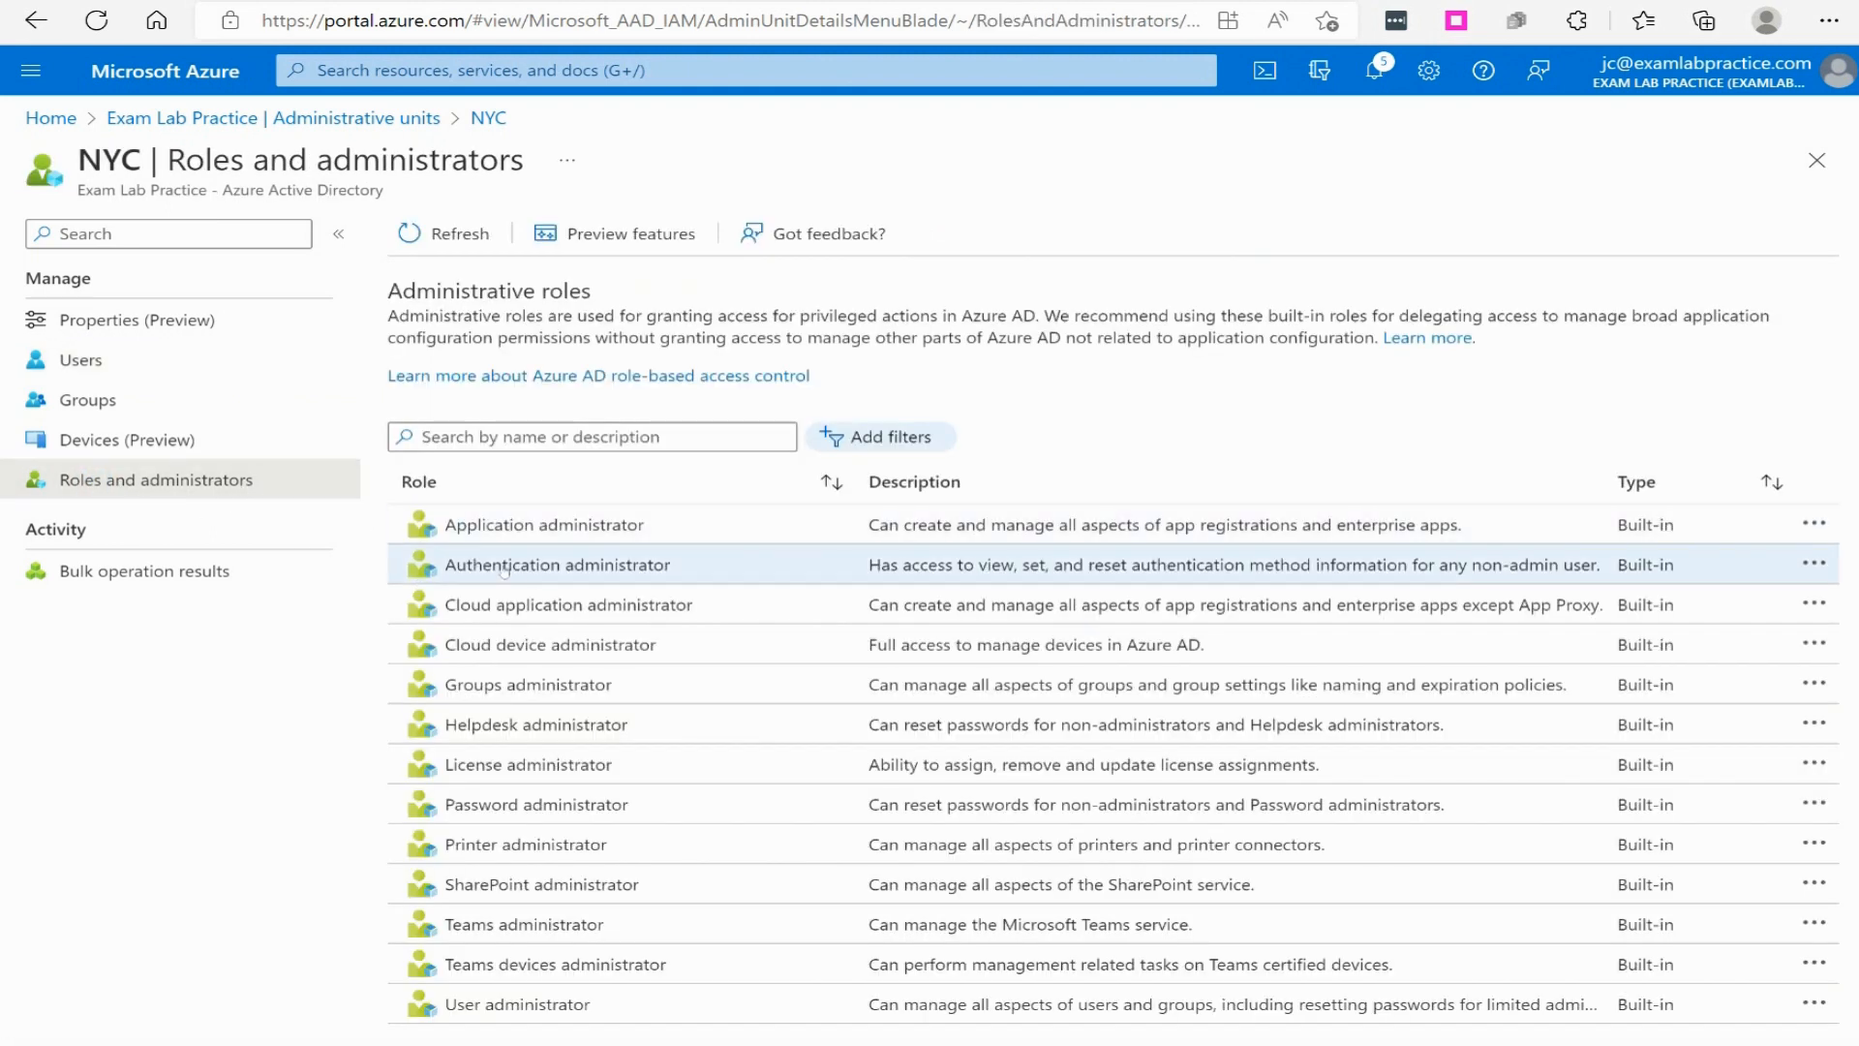
click(523, 1005)
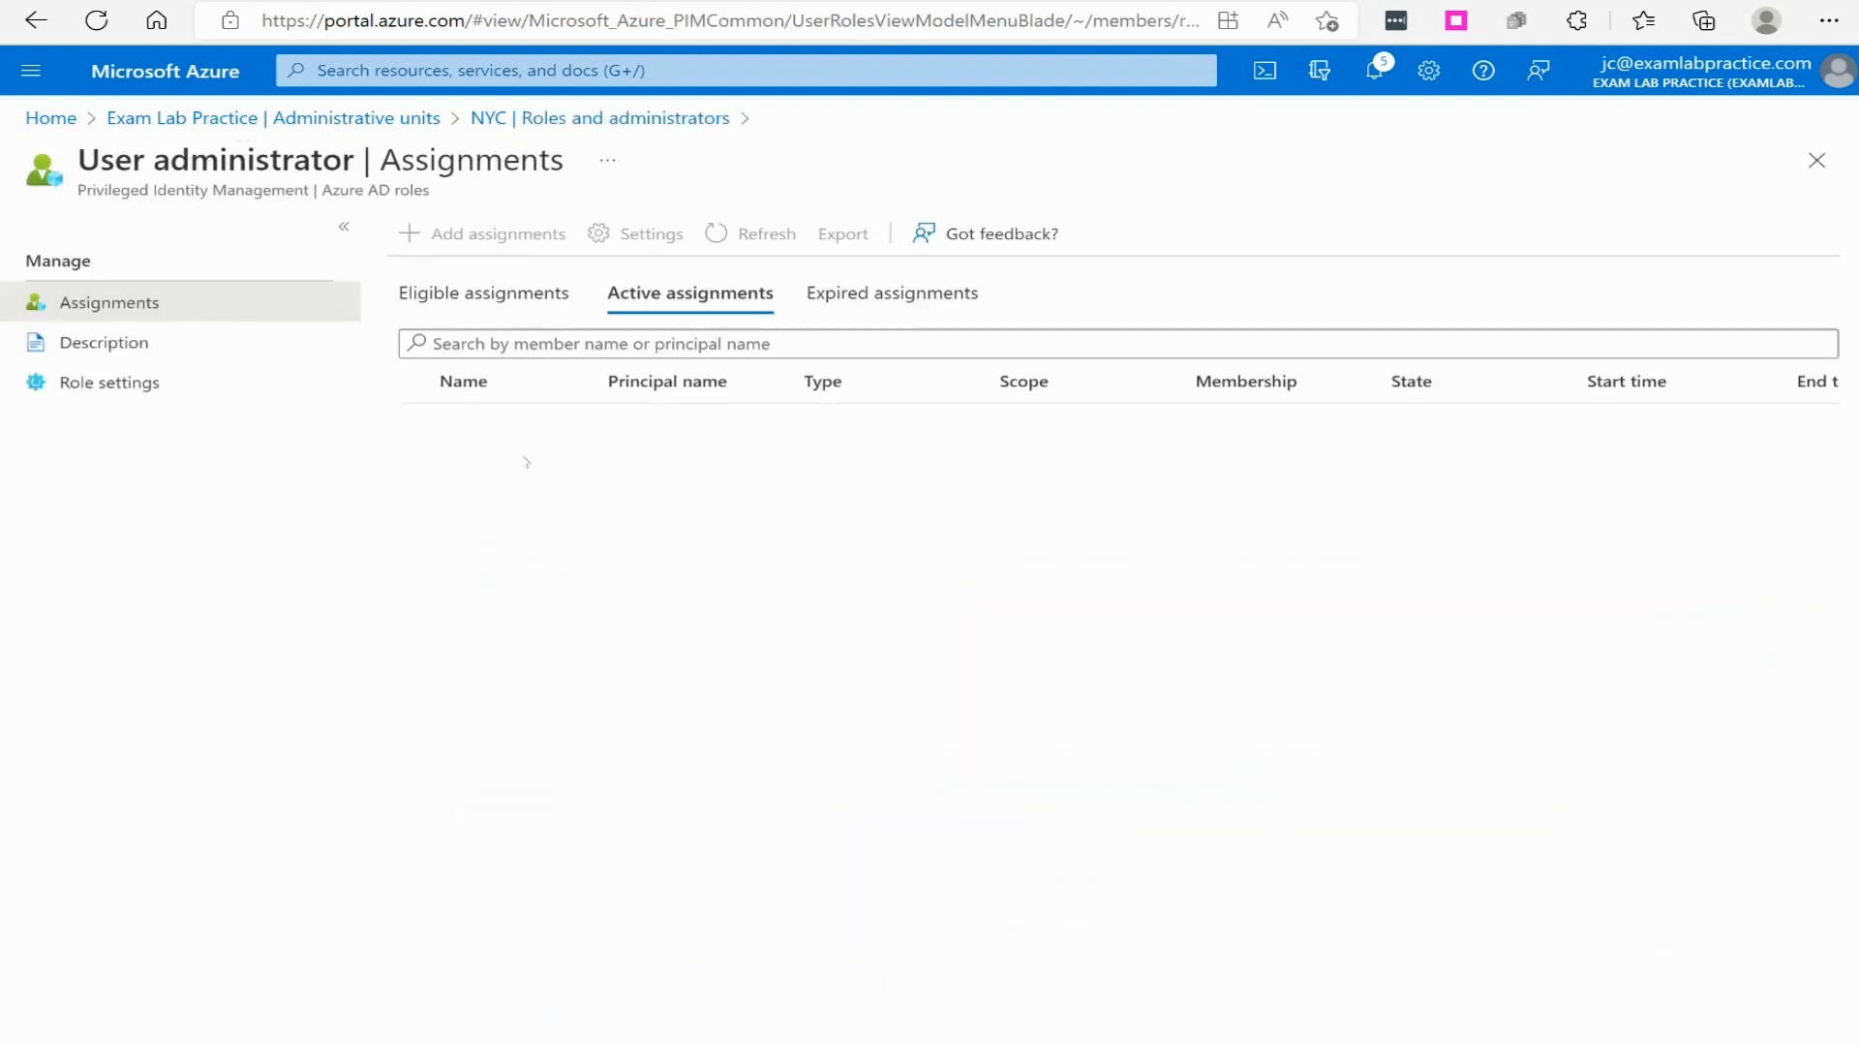
click(484, 233)
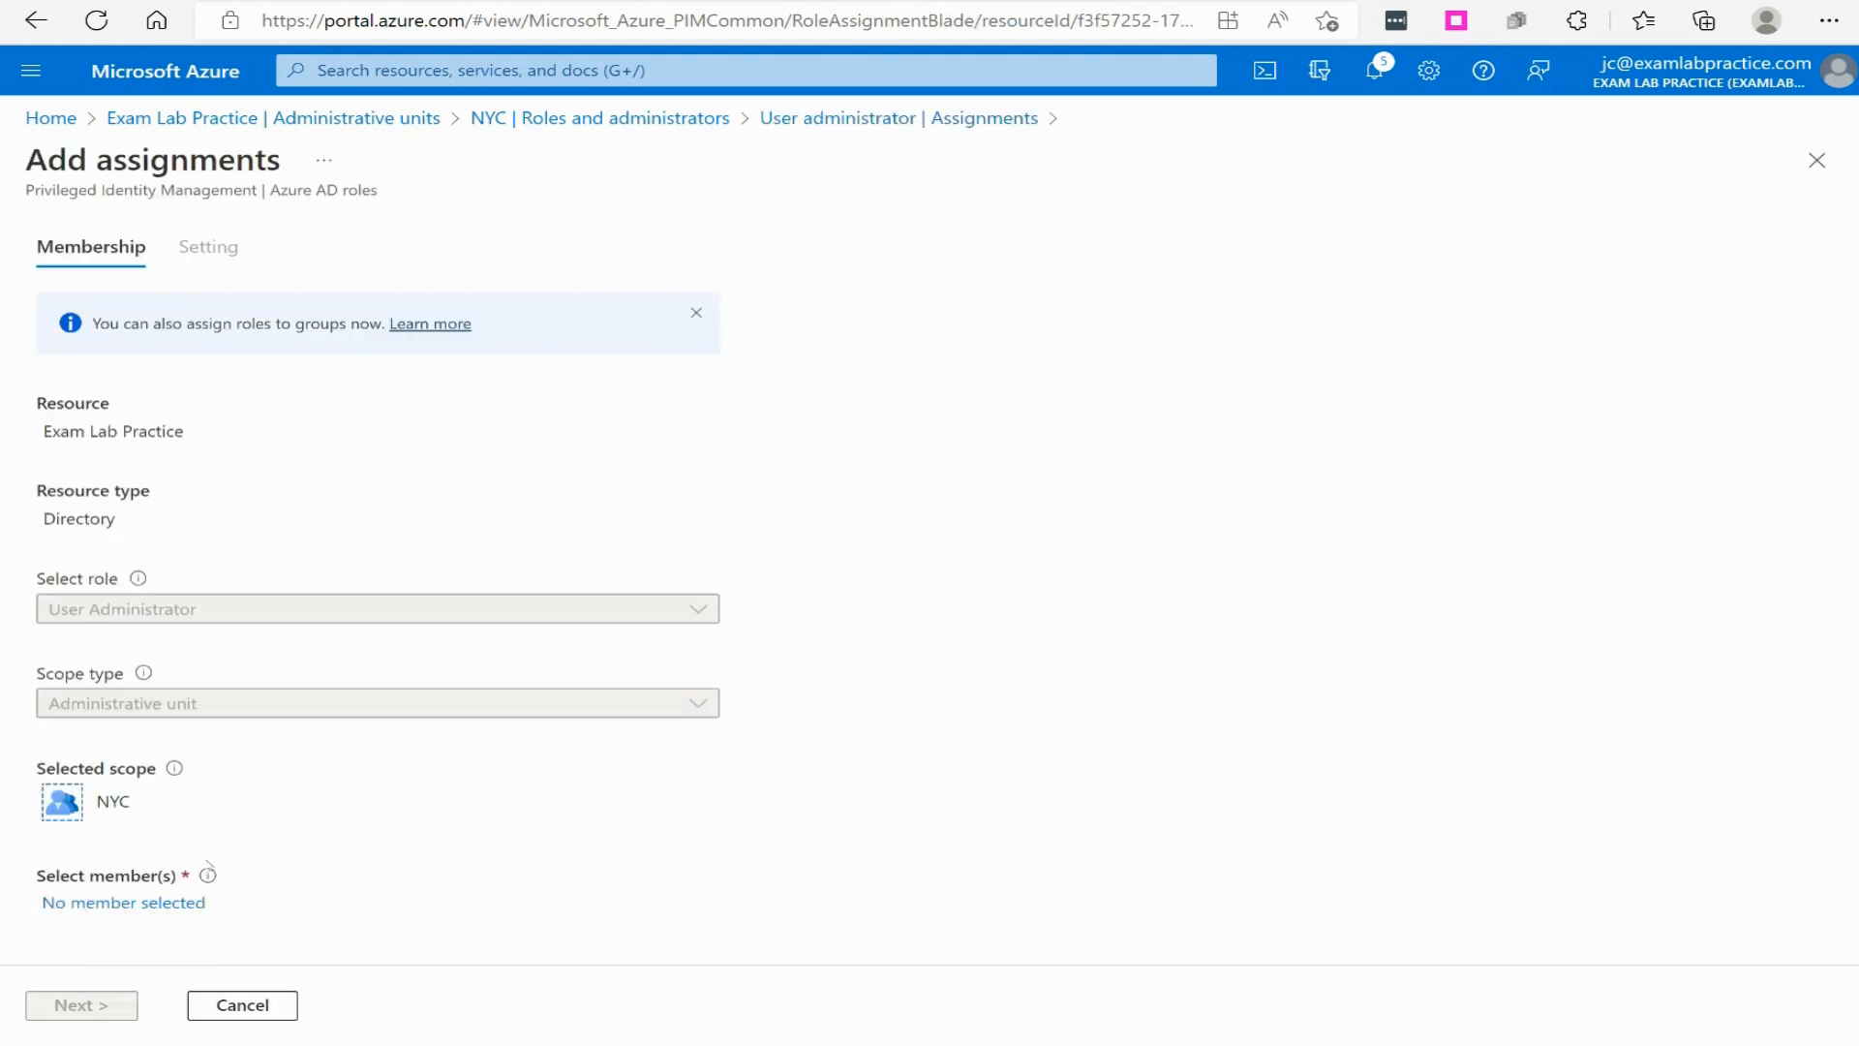
- Browse the members selectable for the NYC role assignment, leave without choosing one, and return to the administrative units list
click(155, 903)
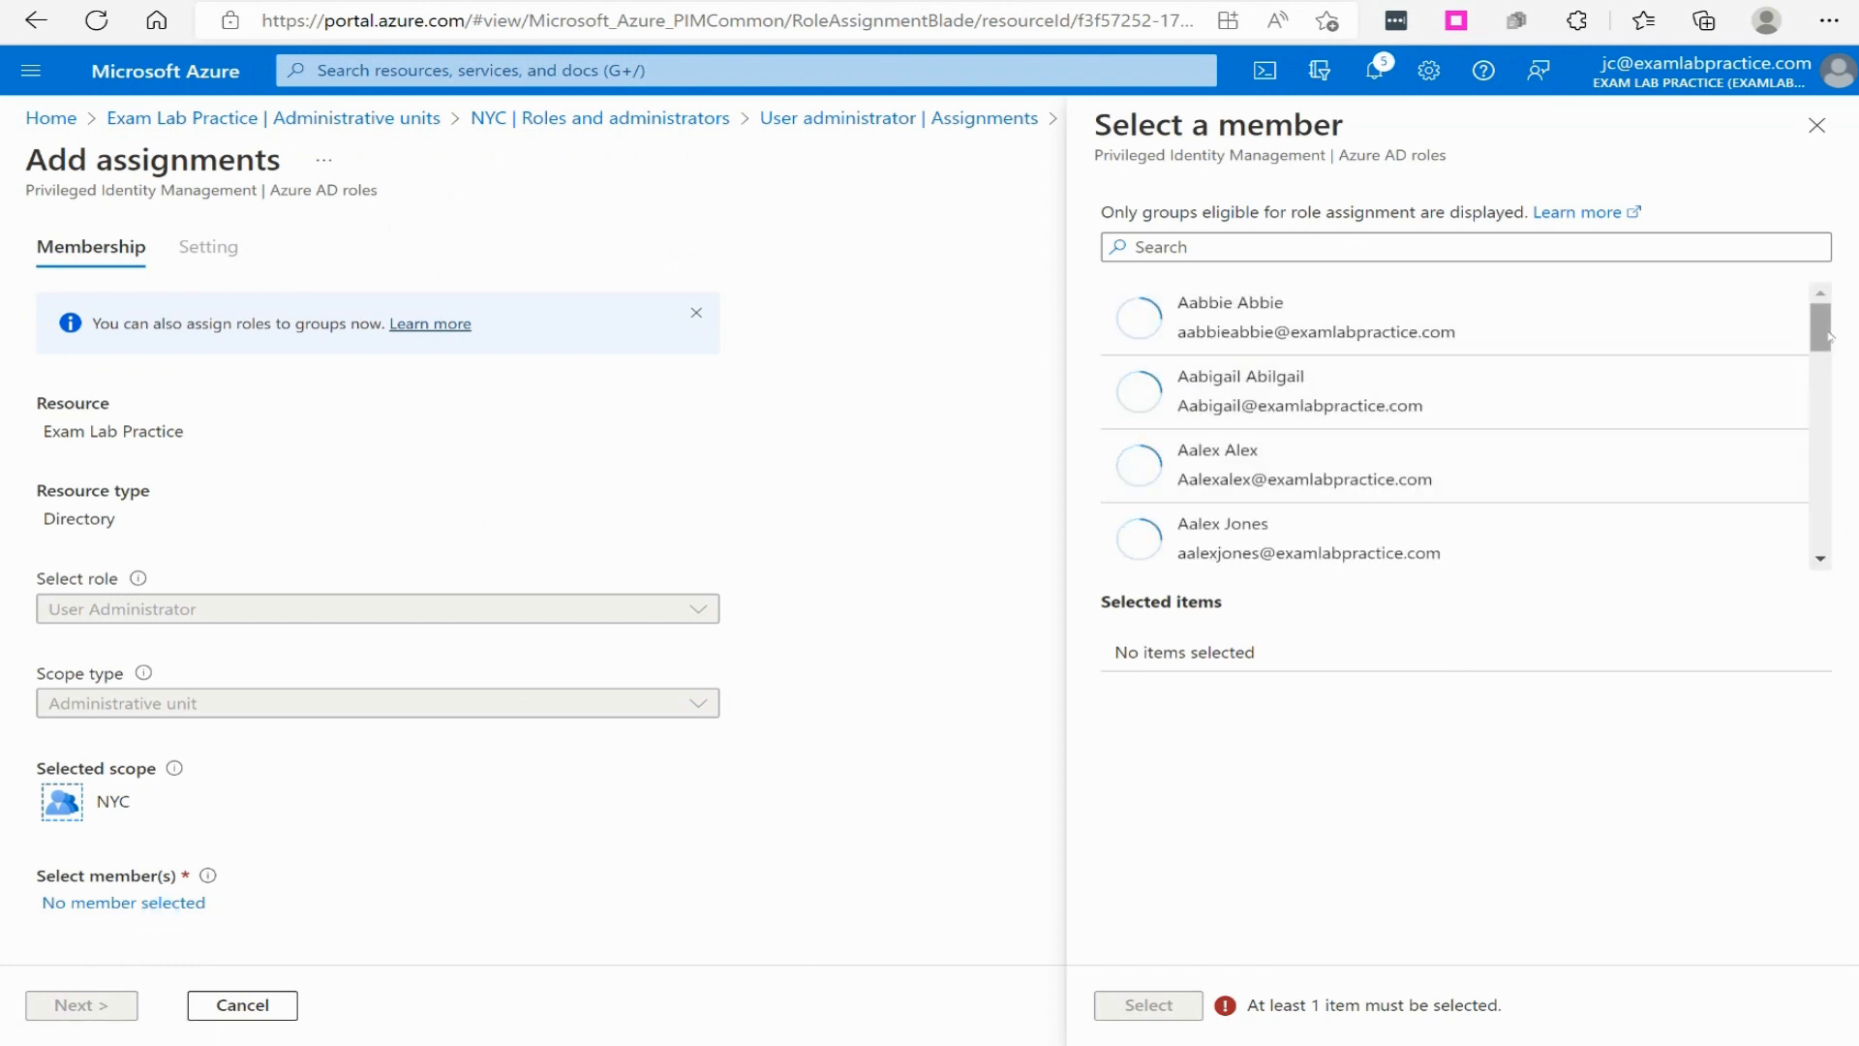
drag(1821, 343, 1840, 483)
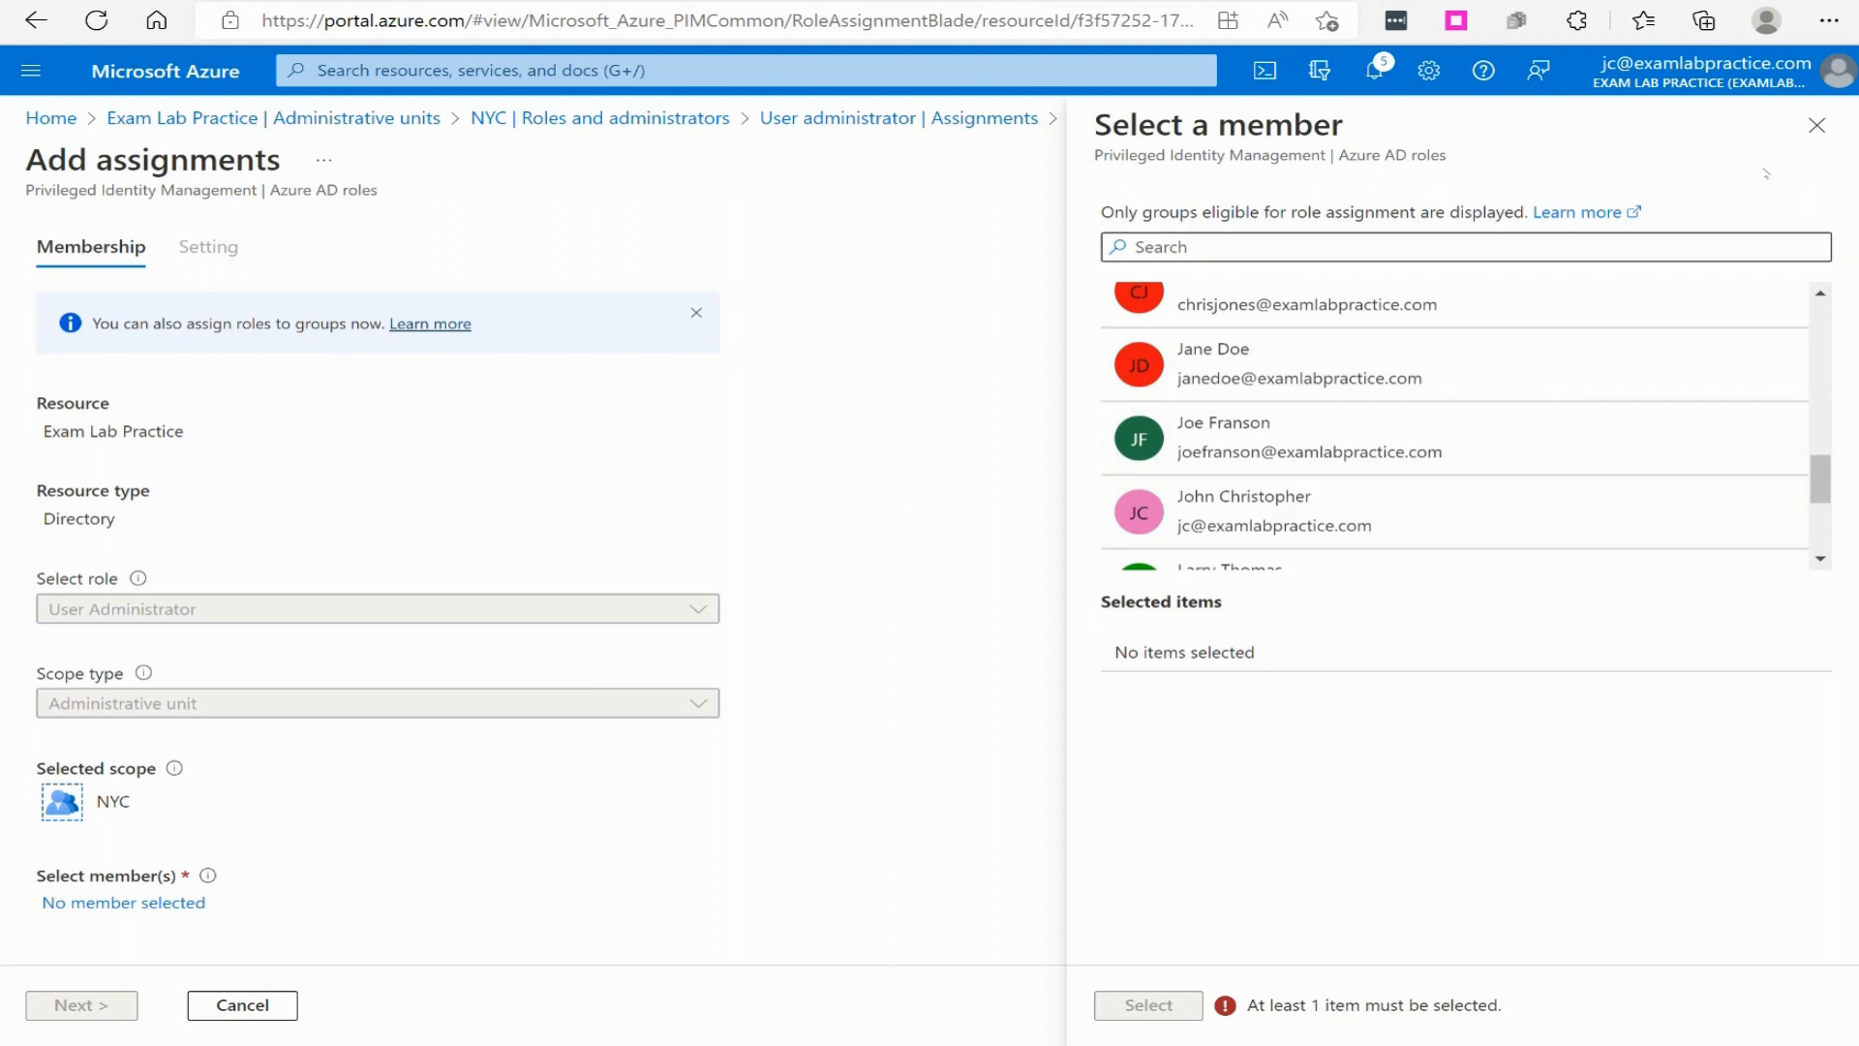
click(1817, 126)
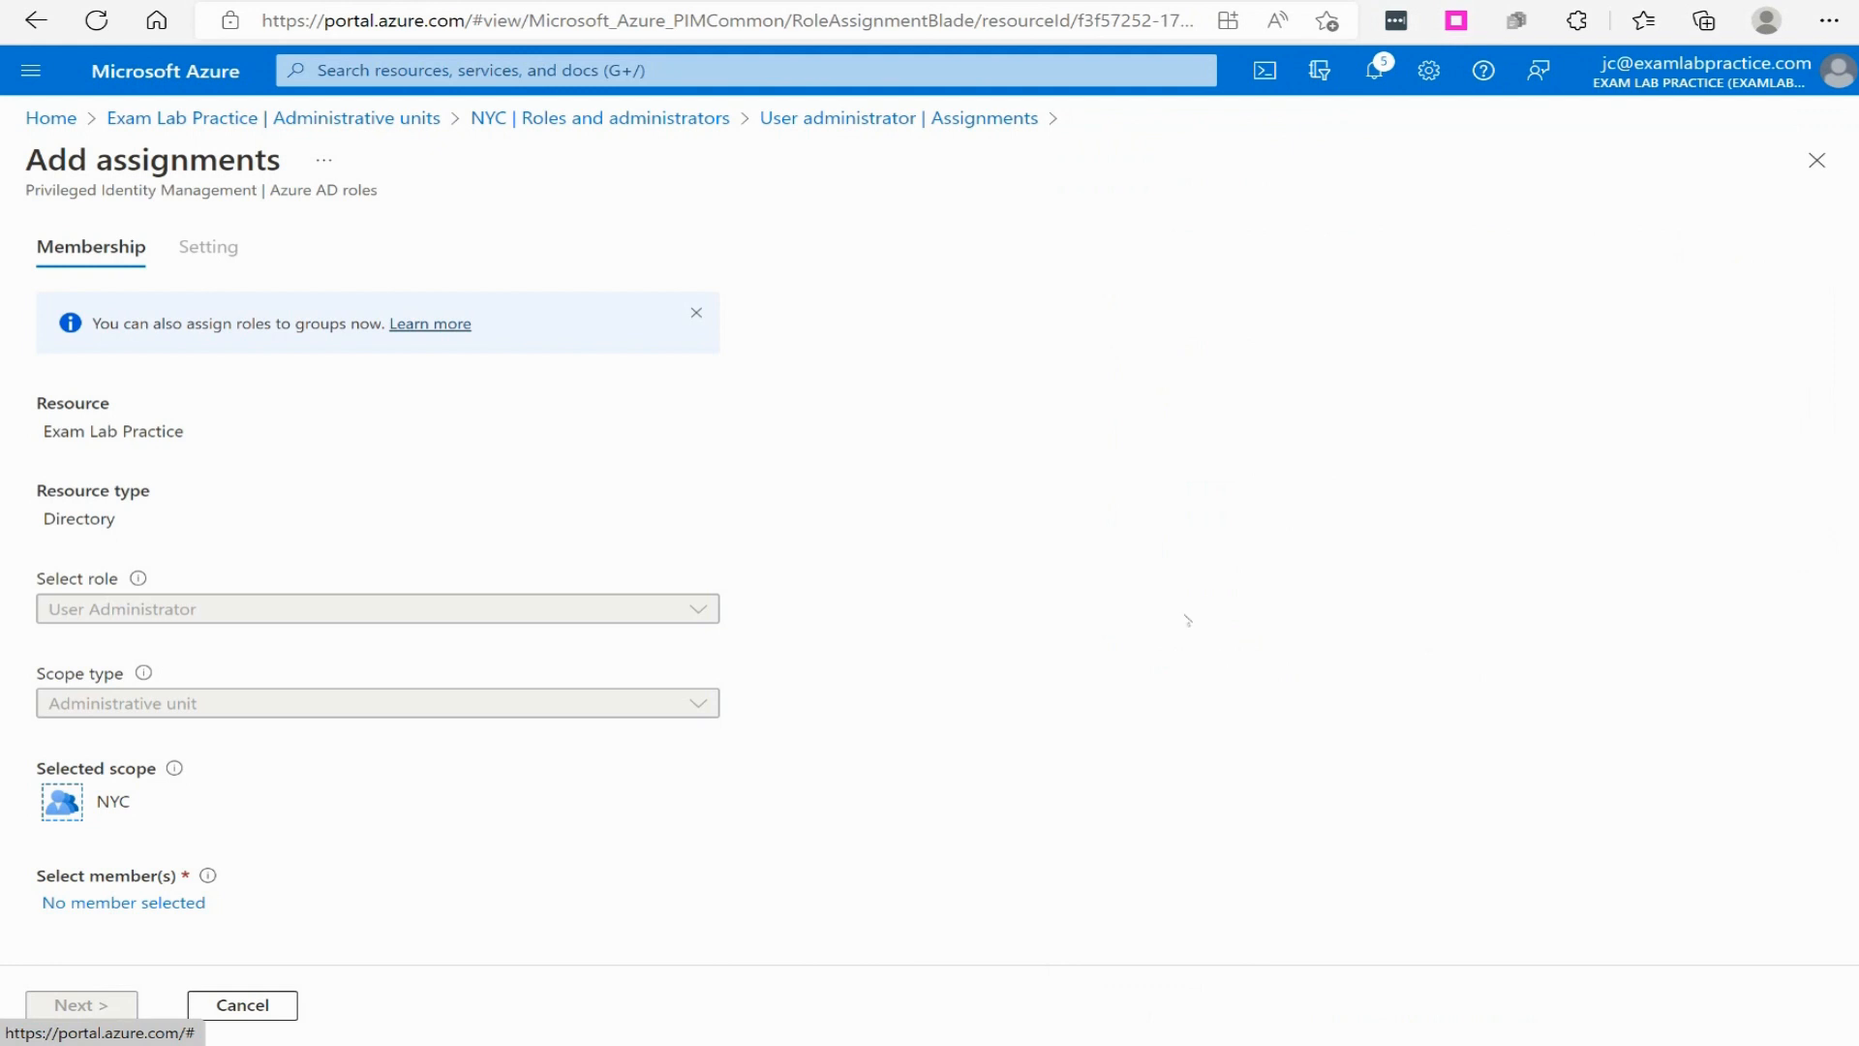
click(581, 117)
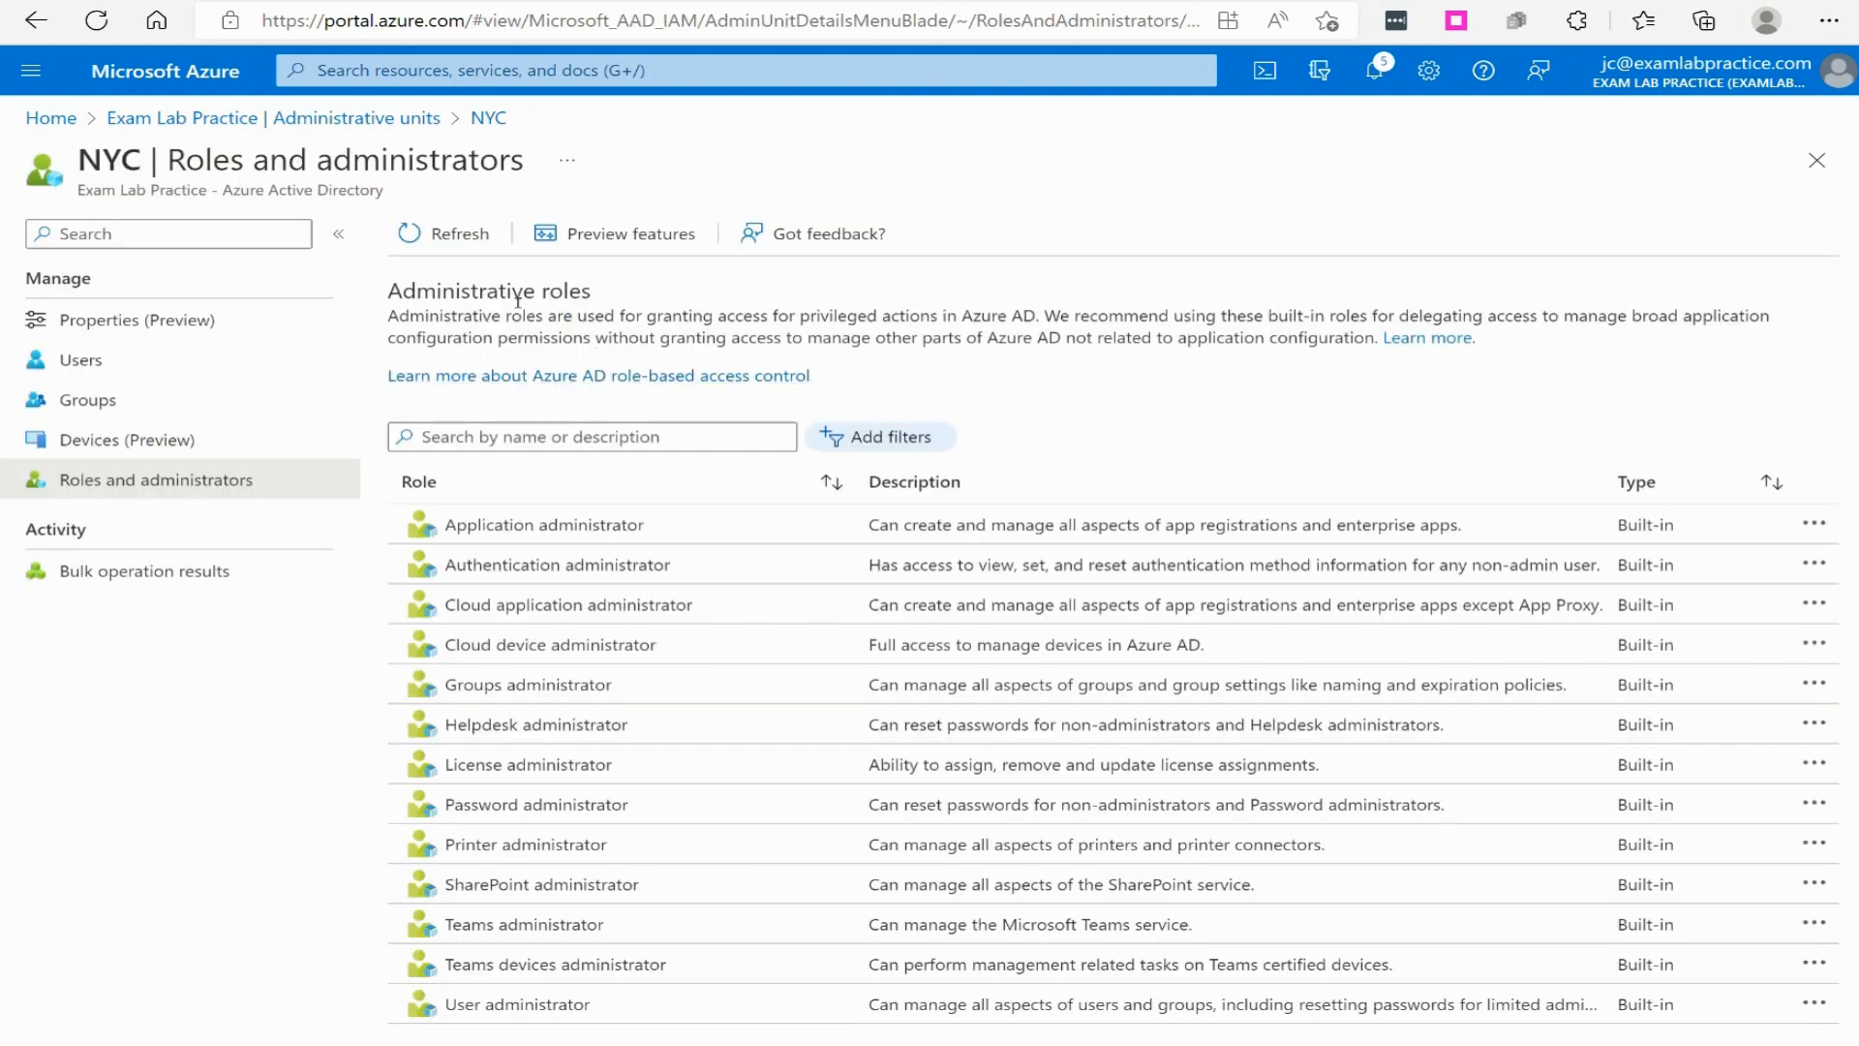
click(271, 117)
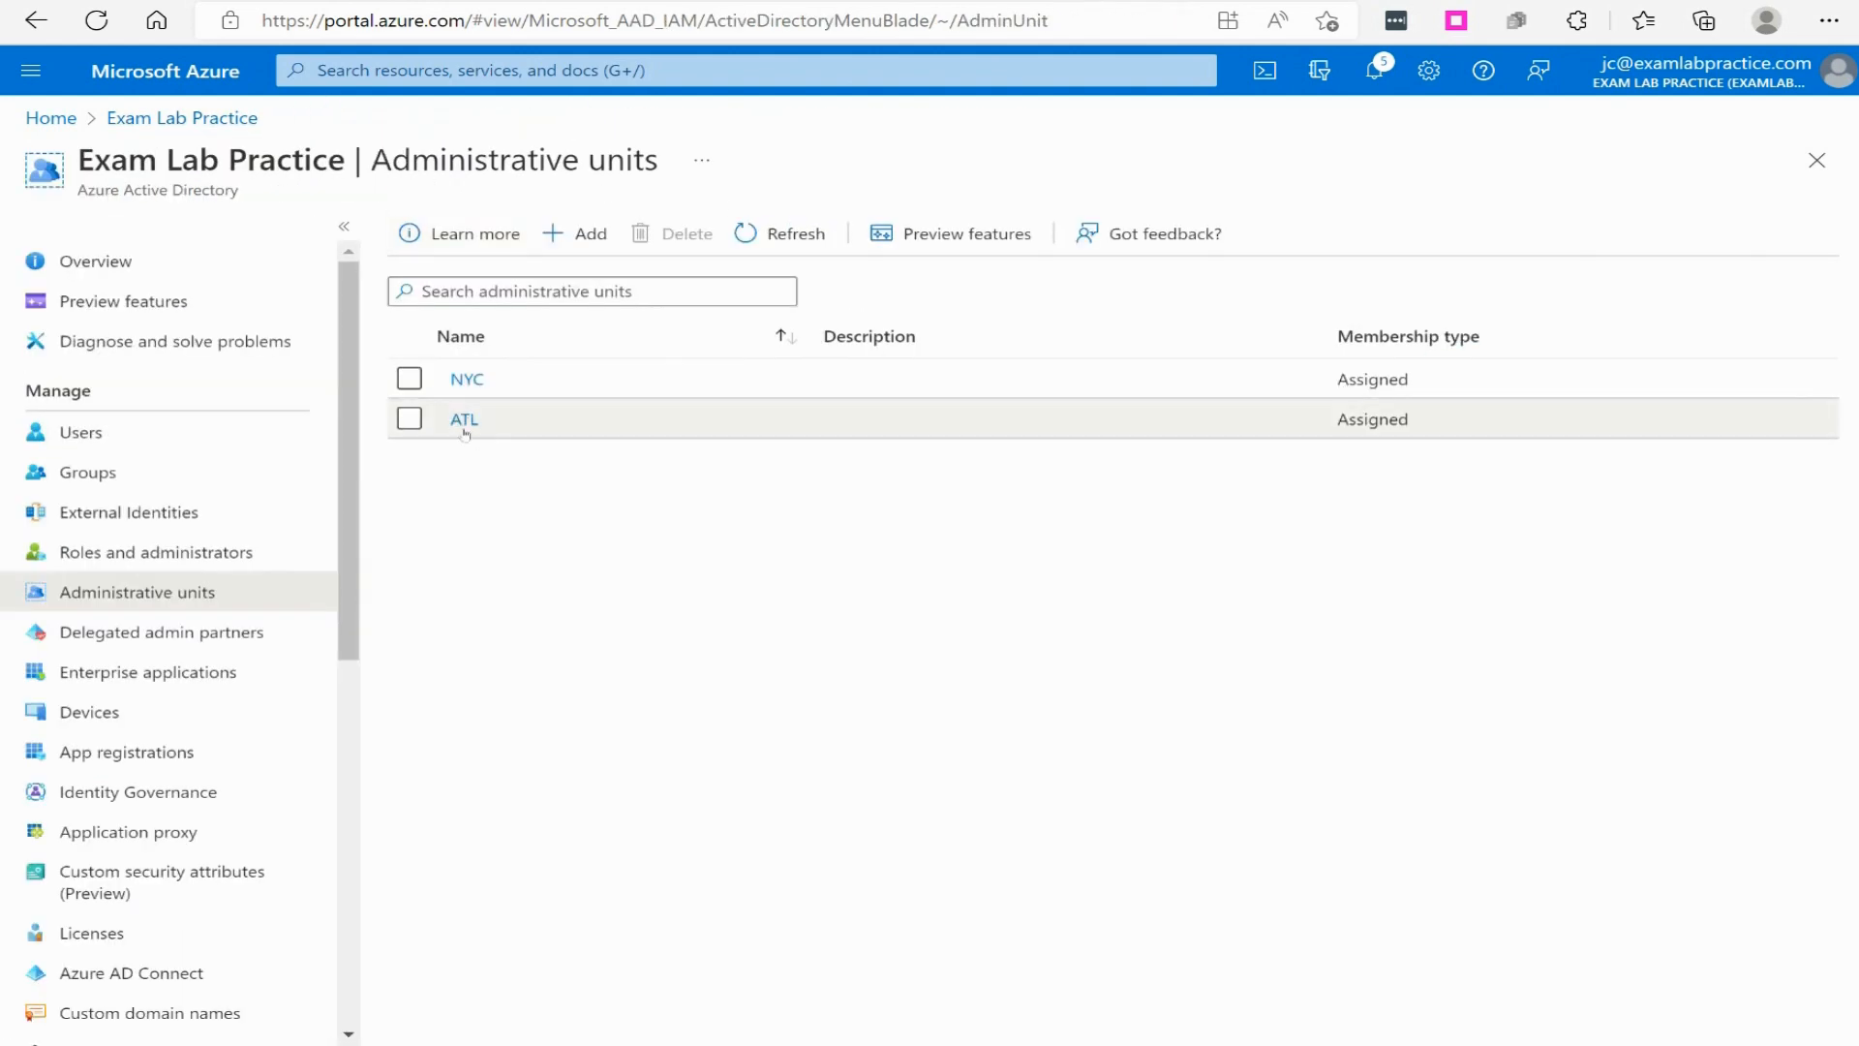